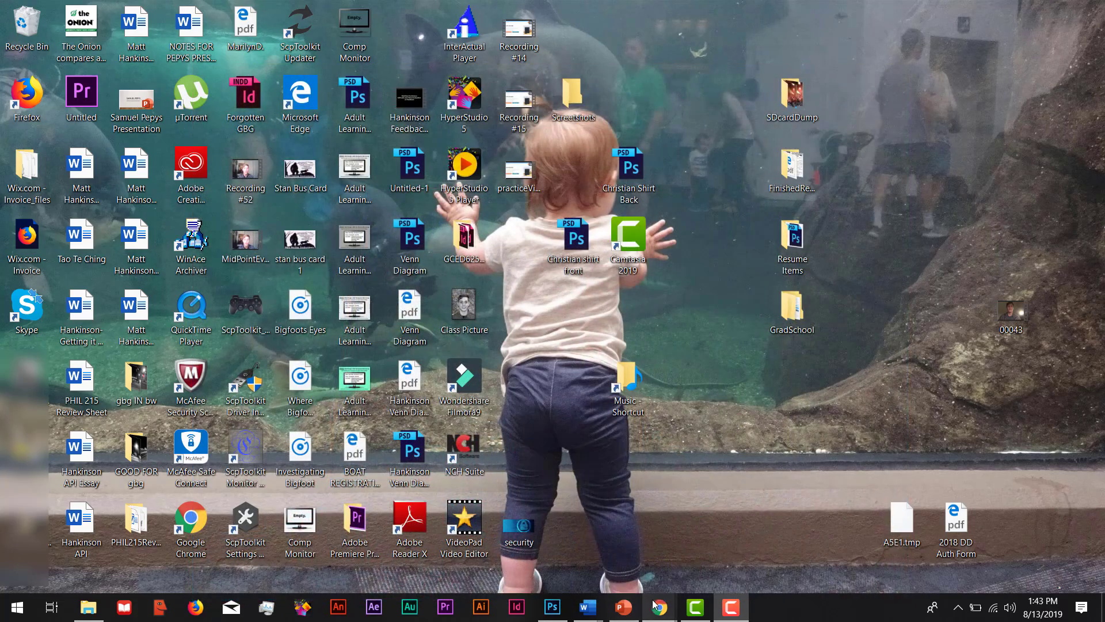
Load the zoom.us website in Chrome
mouse_move(660, 605)
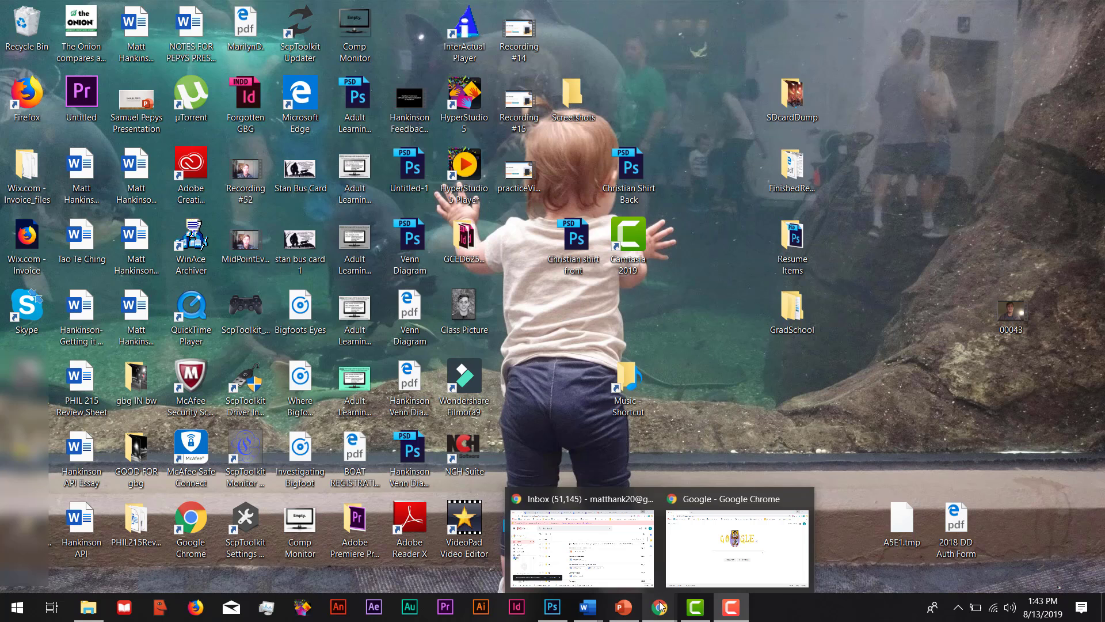
click(686, 561)
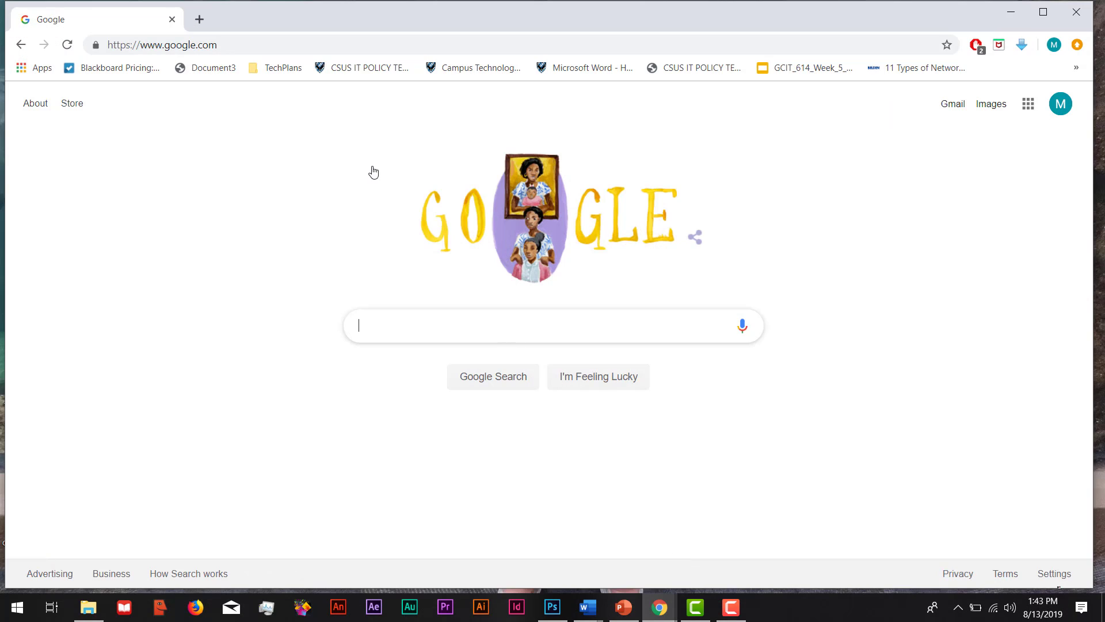
click(253, 46)
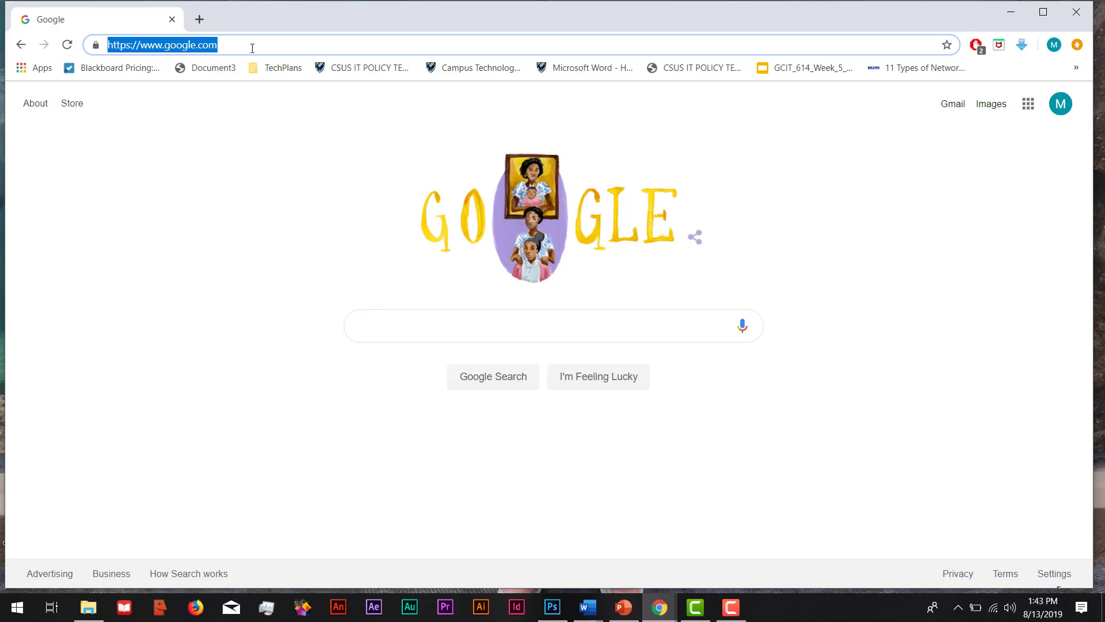
text(zoom.us)
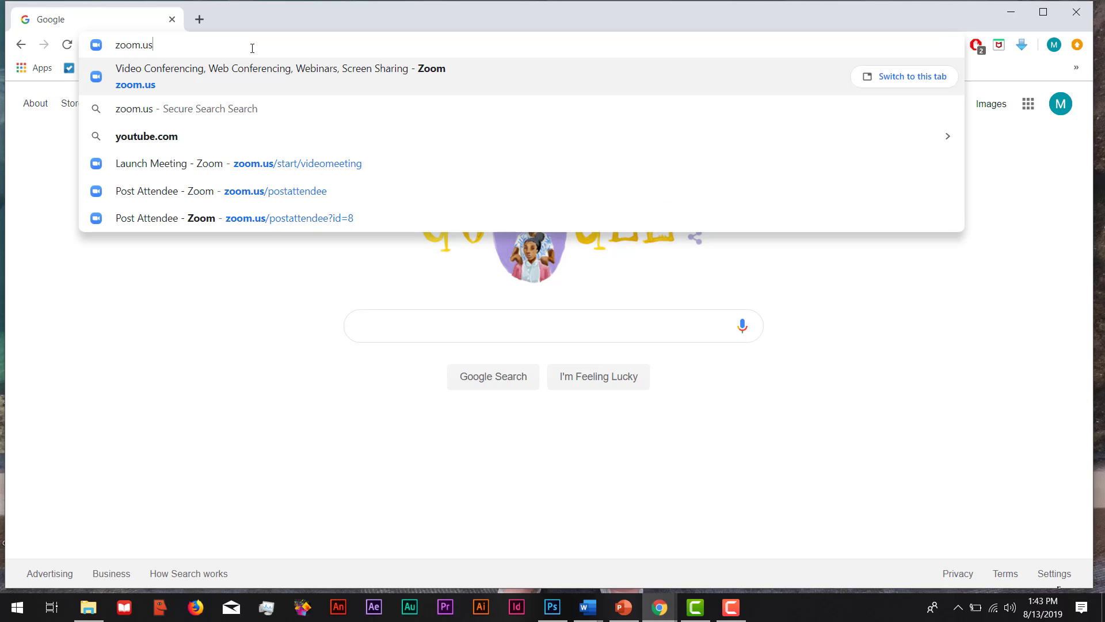
key(Return)
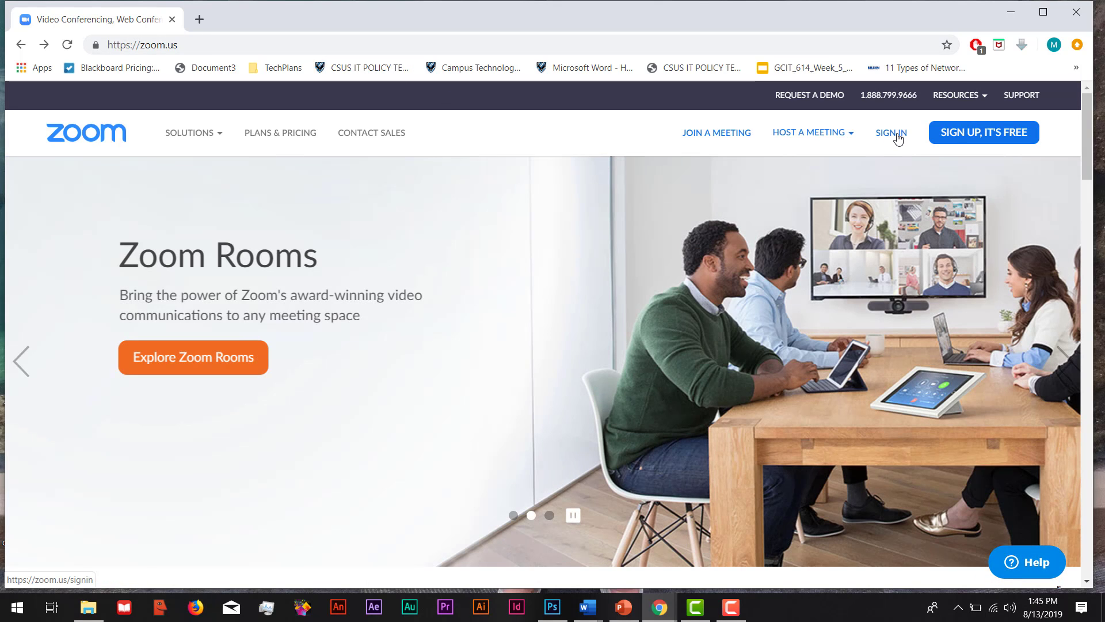
Sign in to the Zoom account and show the Host a Meeting options
click(896, 137)
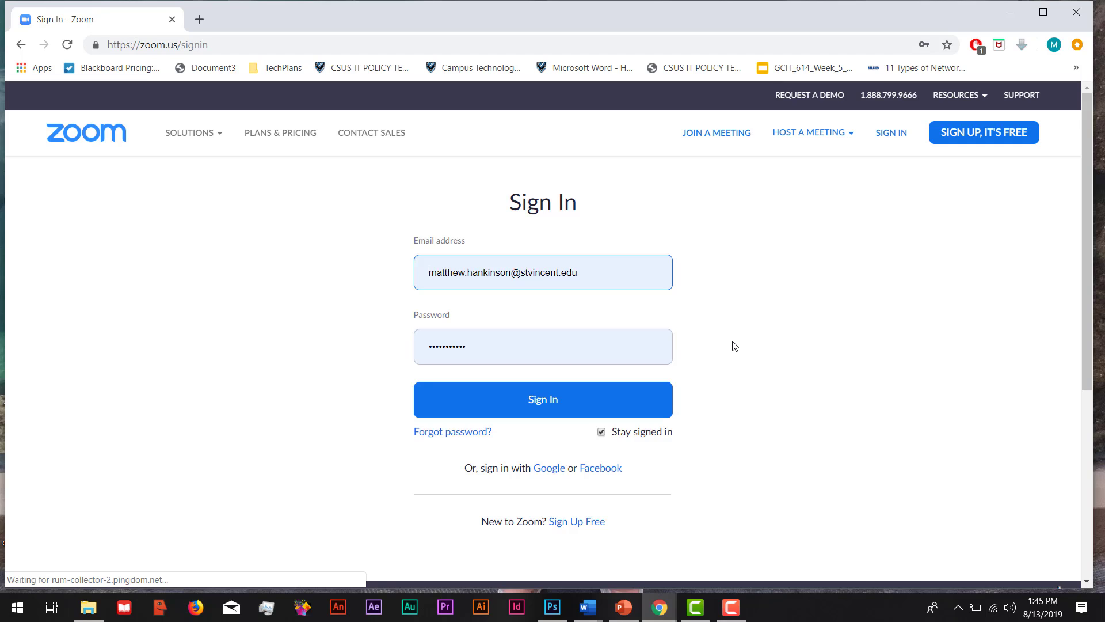
click(538, 406)
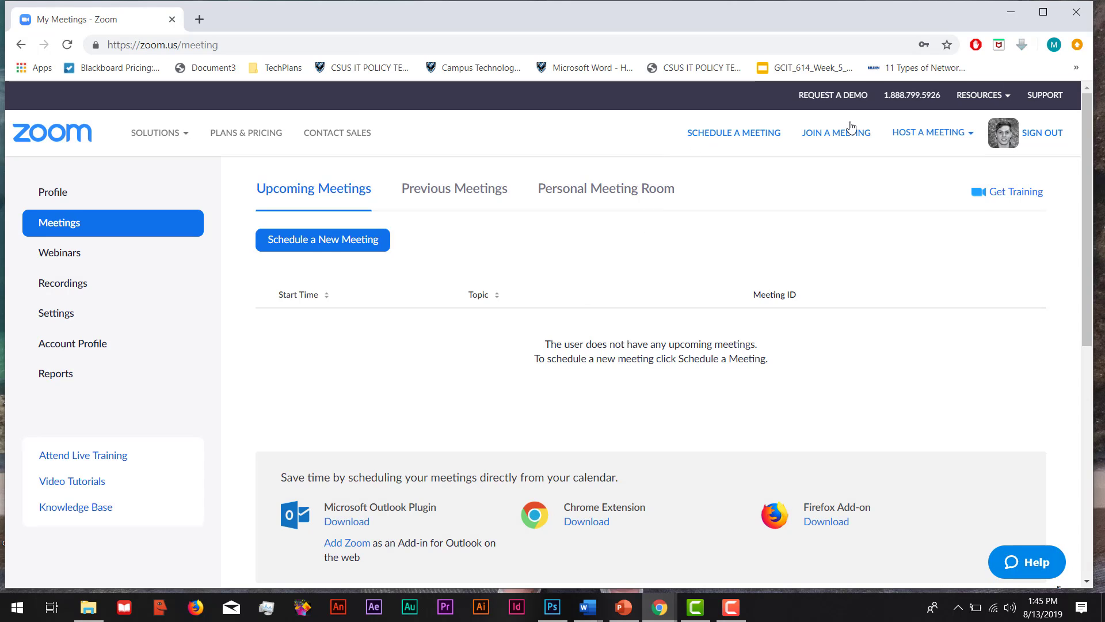
click(911, 135)
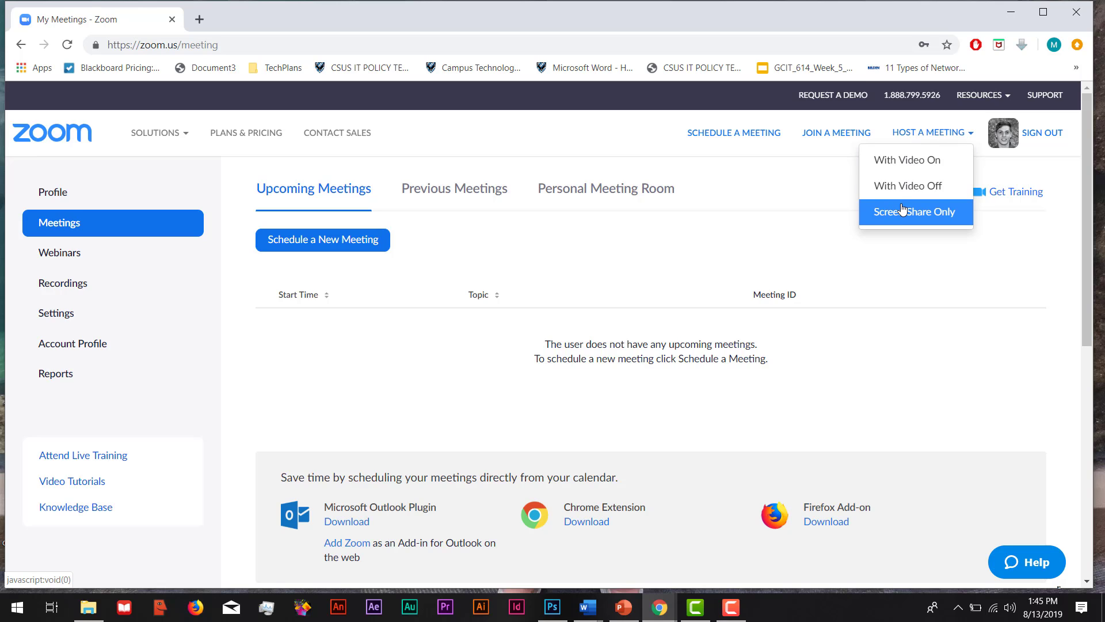
Host a meeting with video on and launch it in the Zoom Meetings app
click(914, 163)
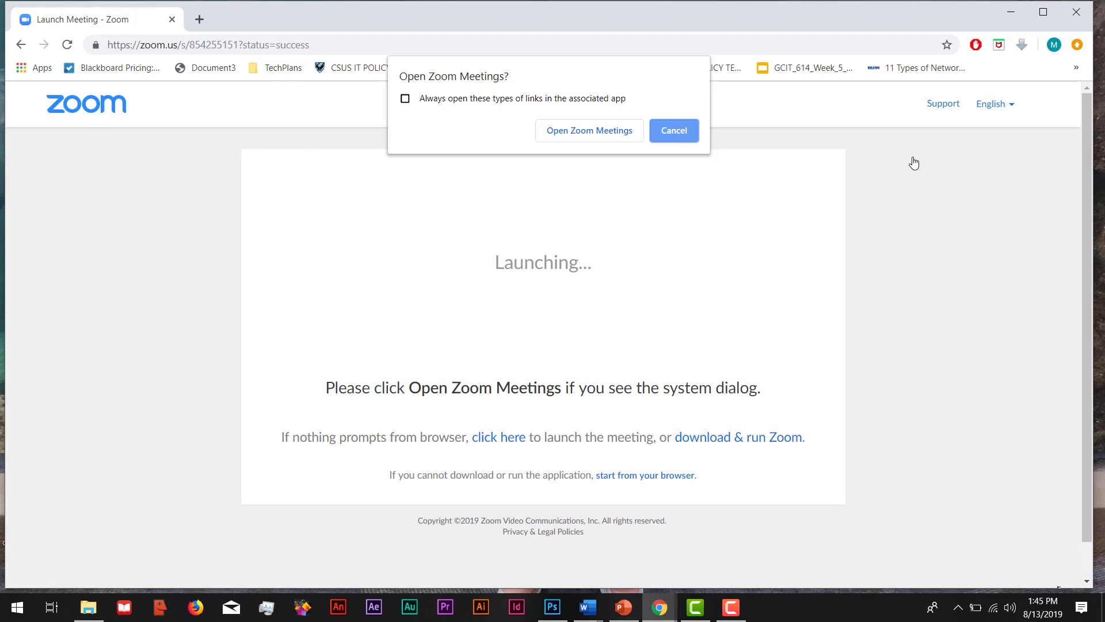
click(588, 131)
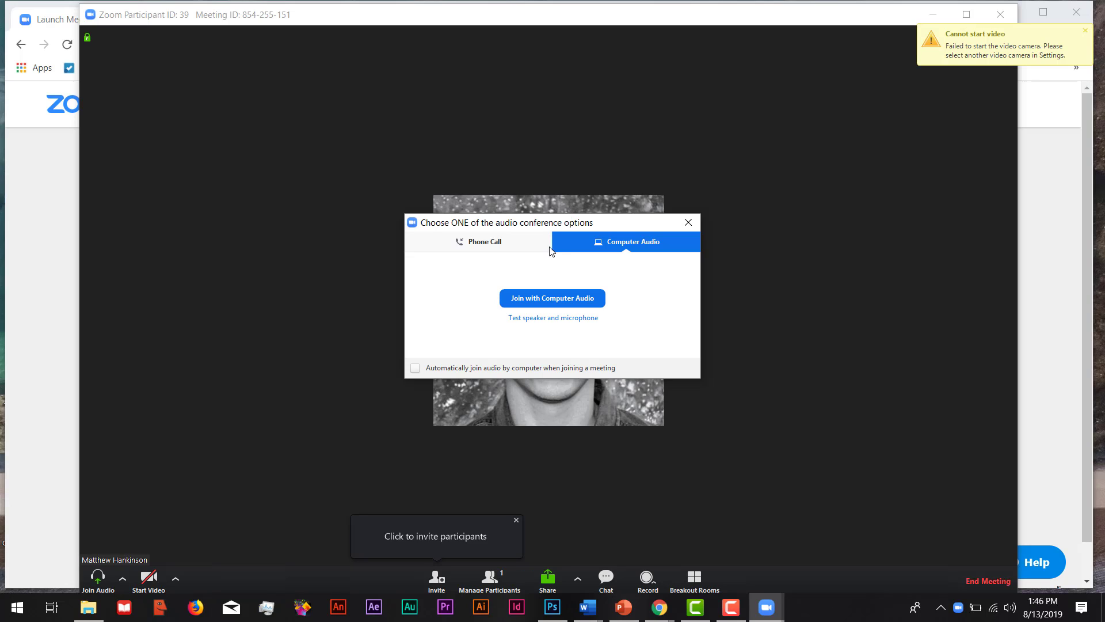
Join with computer audio, copy the meeting invitation, and open a new browser tab
click(538, 301)
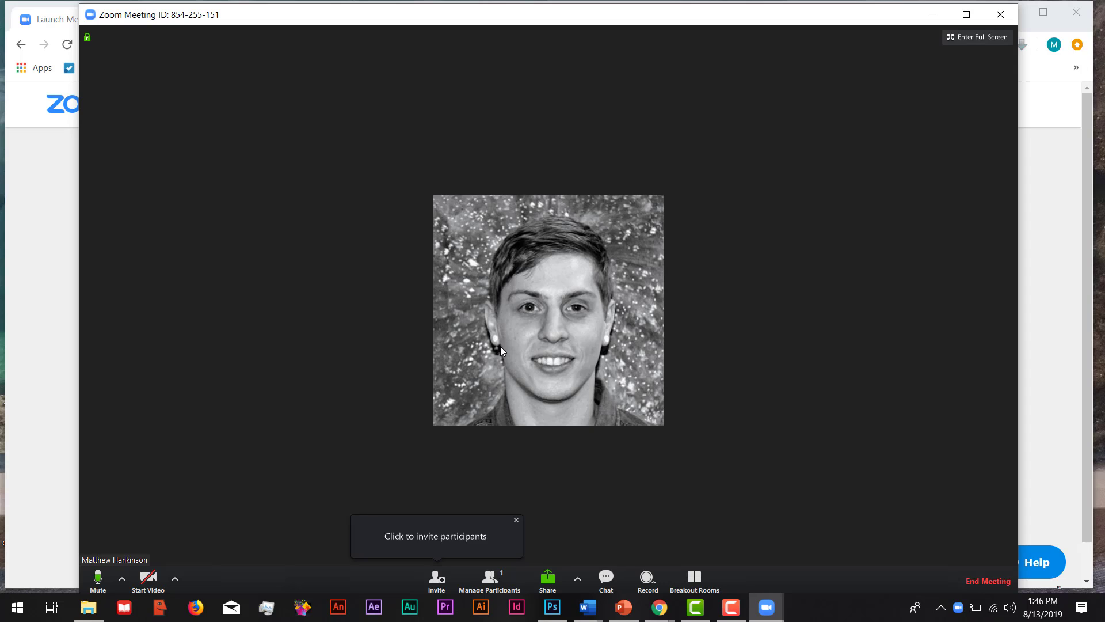
click(437, 579)
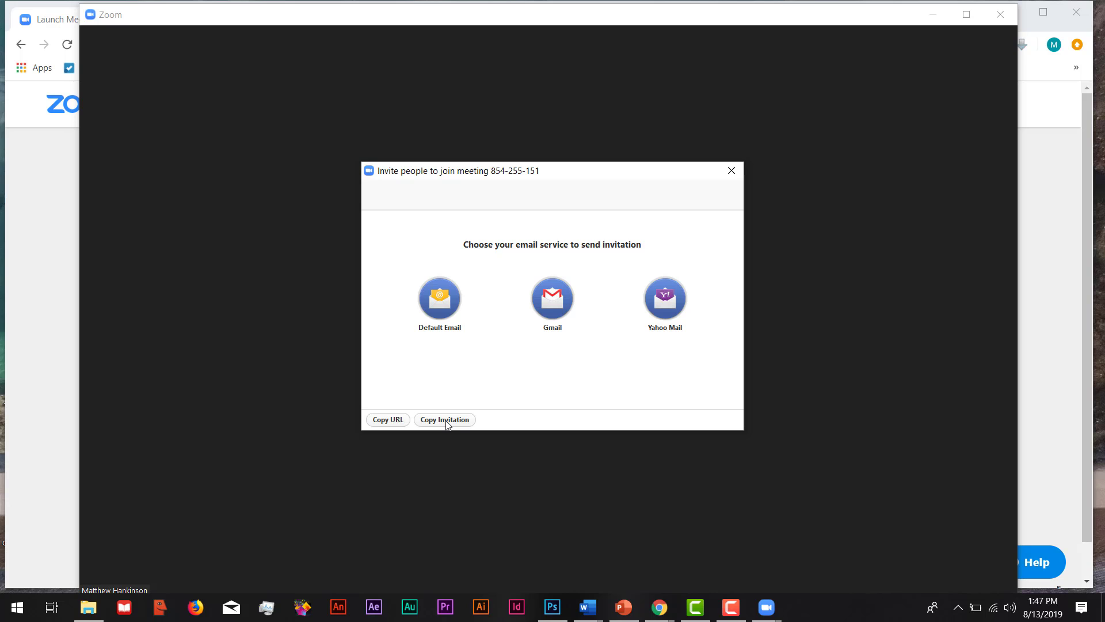
click(446, 420)
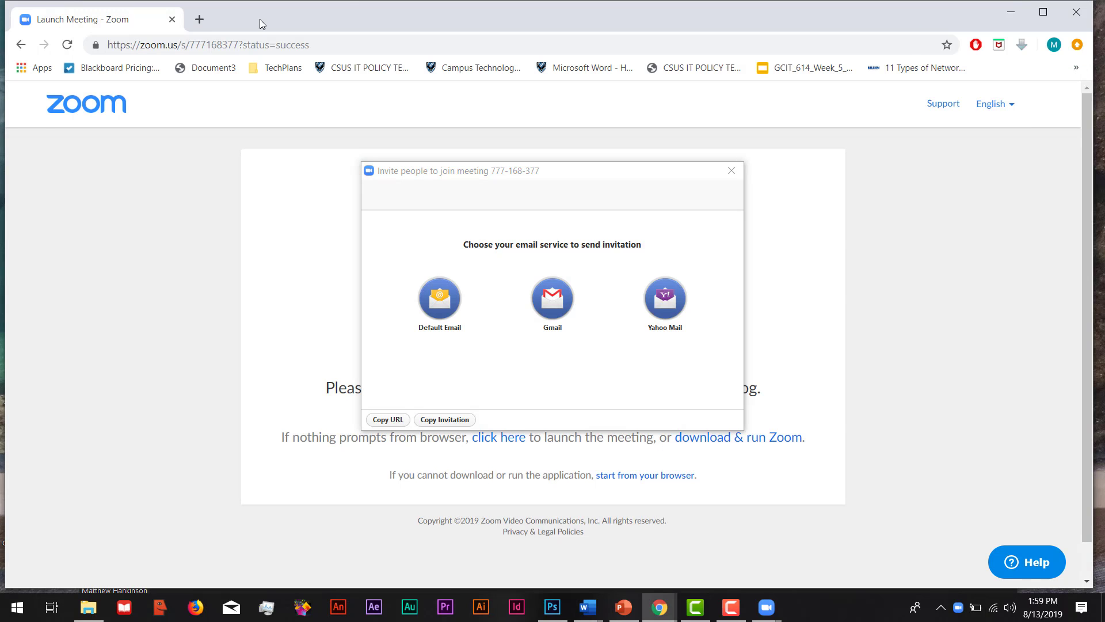
click(199, 19)
Load gmail.com in the new tab and close the invitation window
text(gmail.com)
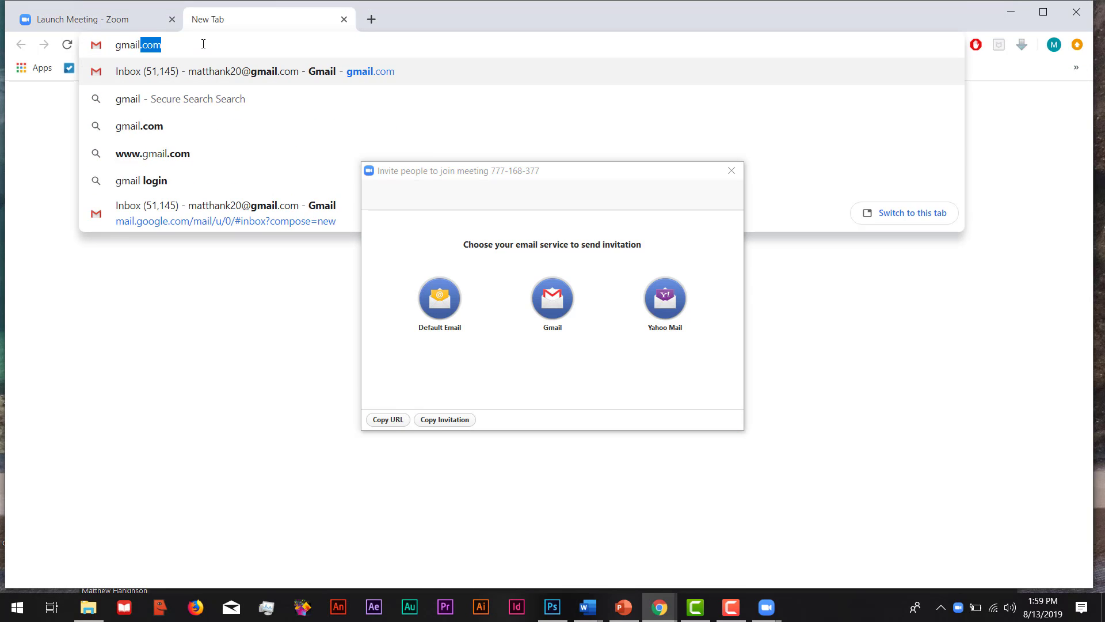
key(Return)
click(732, 171)
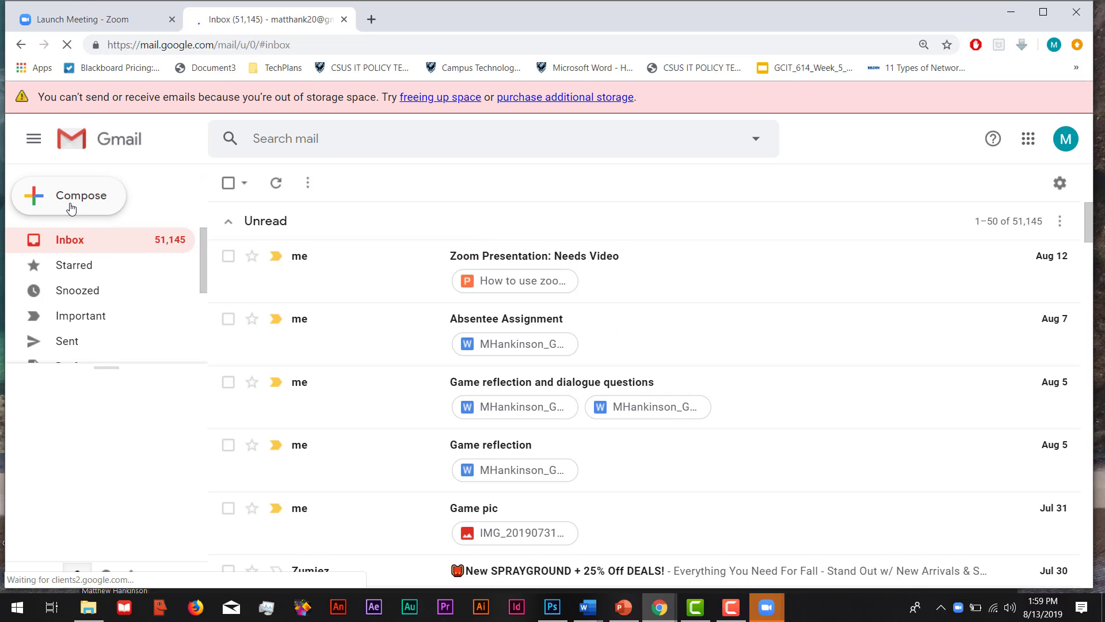
Email the invitation as plain text to the suggested contact, then return to the Zoom meeting
click(82, 195)
text(matthank)
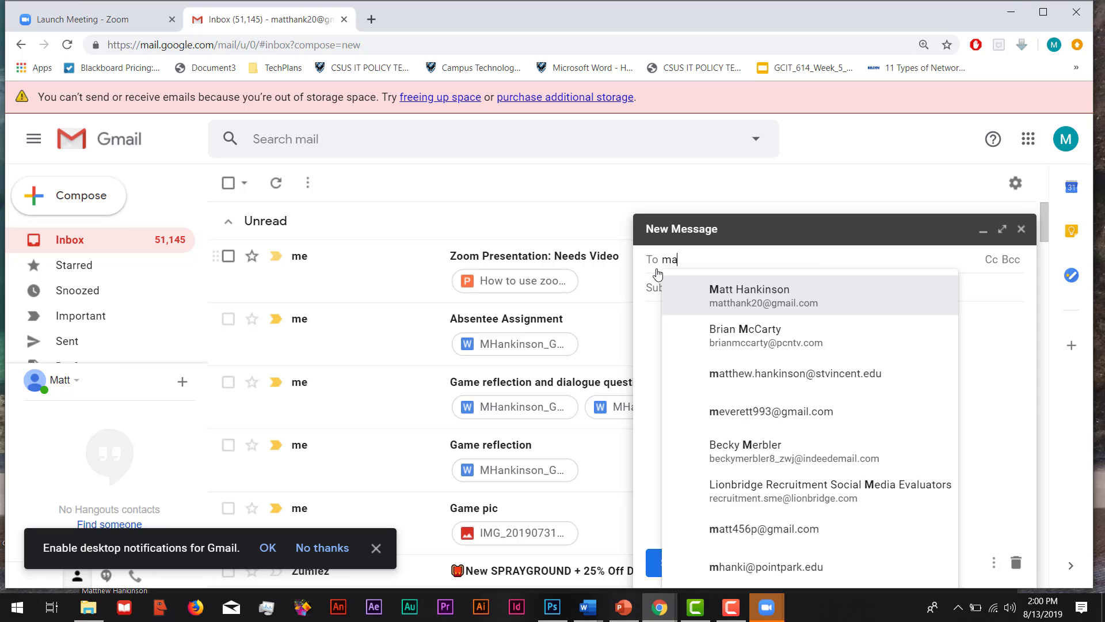
click(787, 311)
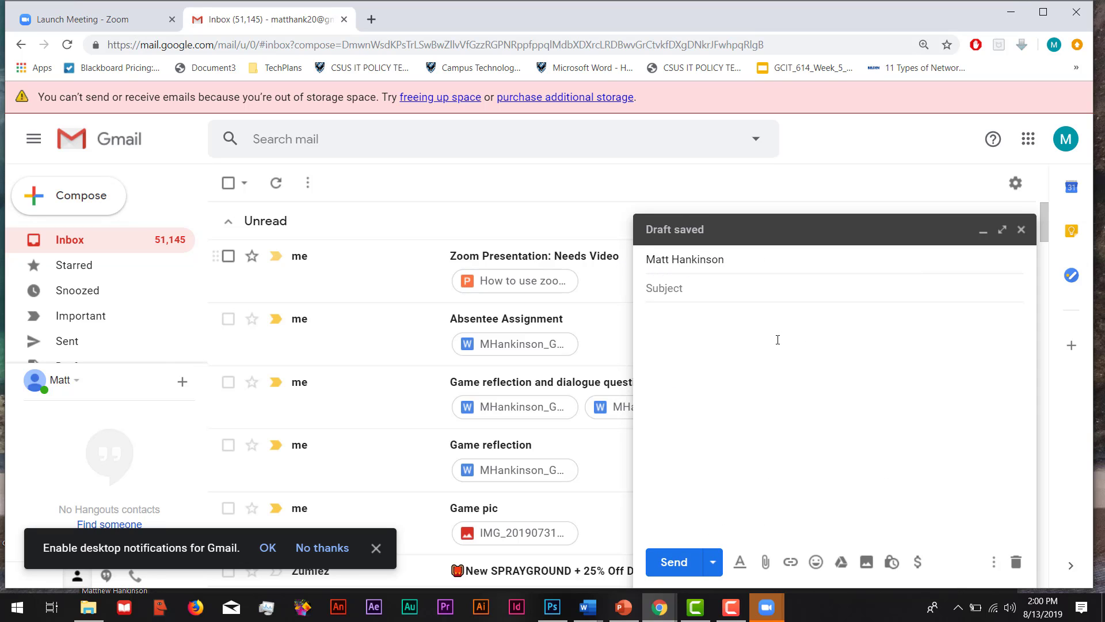
right_click(759, 353)
click(794, 231)
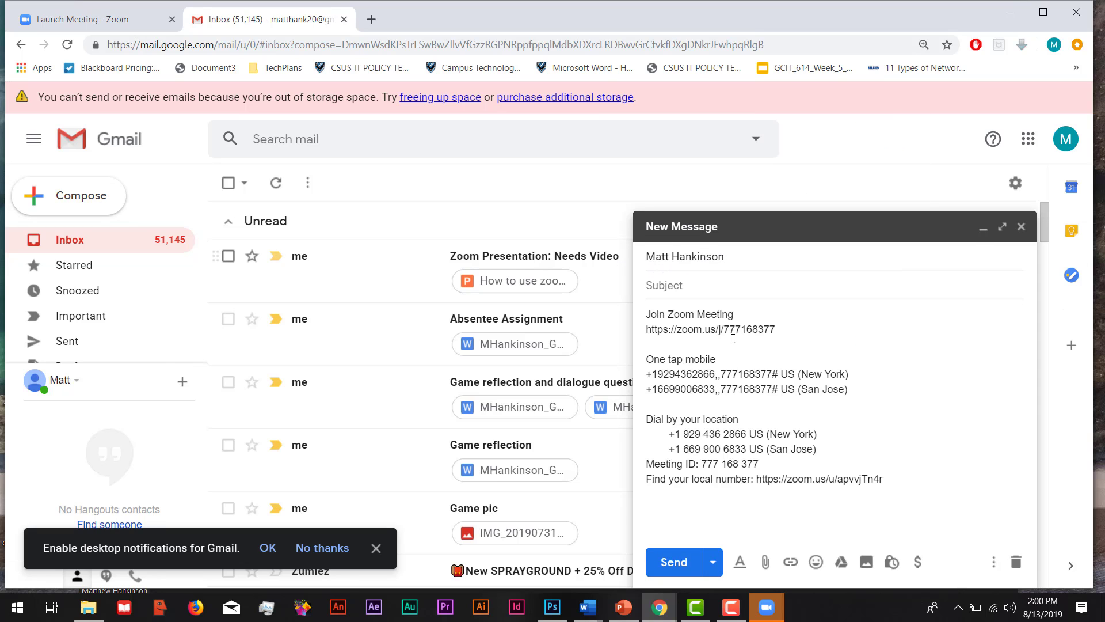
click(673, 562)
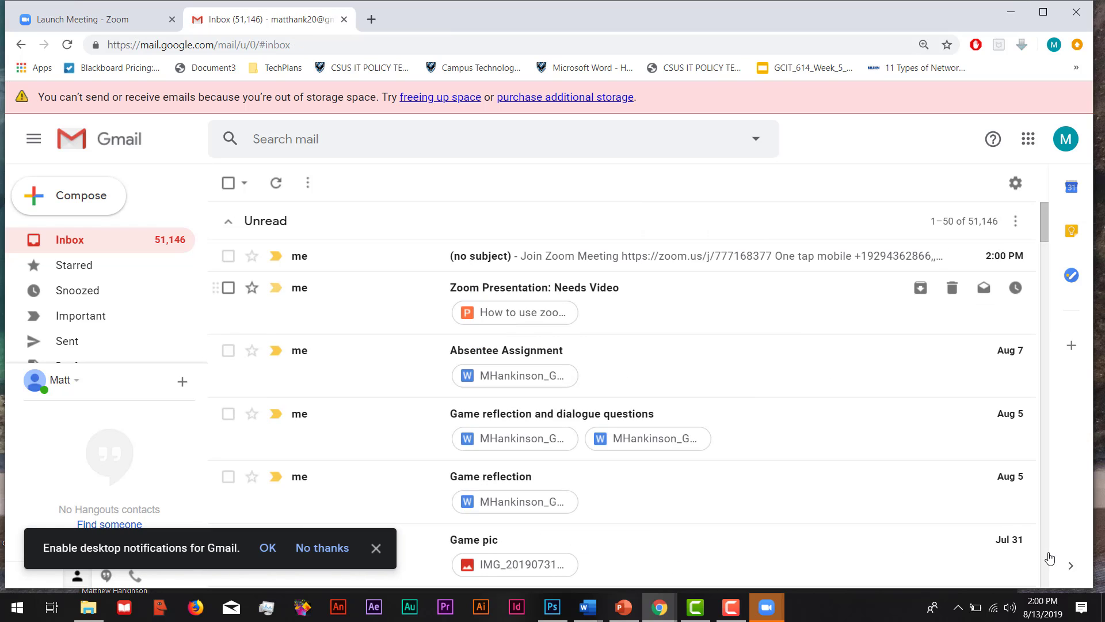
click(767, 607)
click(788, 583)
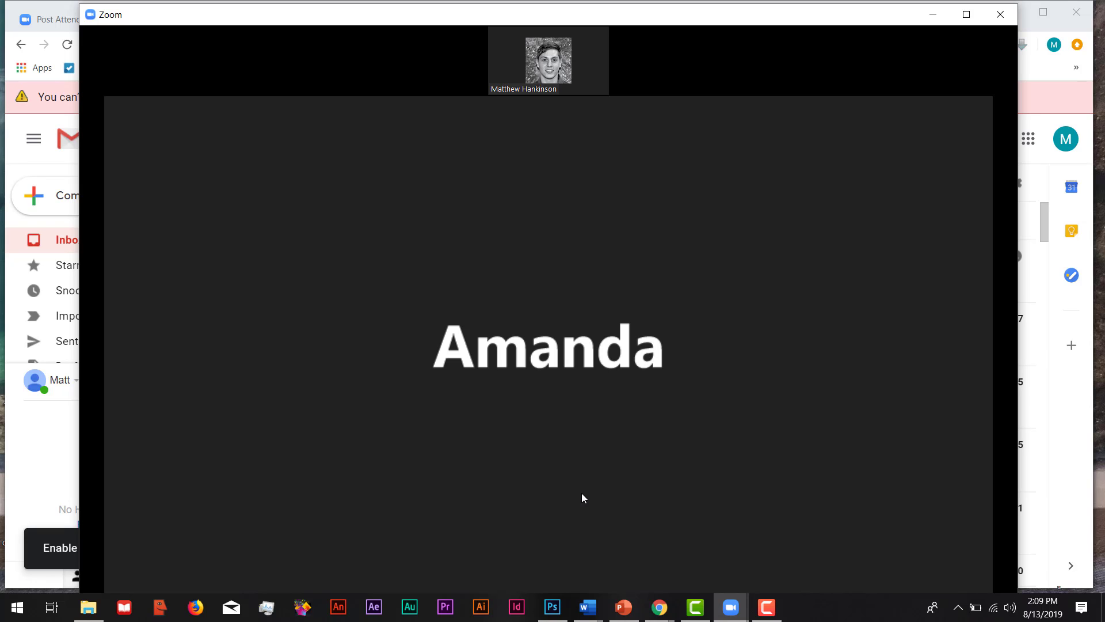
Open the Share Screen choices from the meeting toolbar
mouse_move(563, 544)
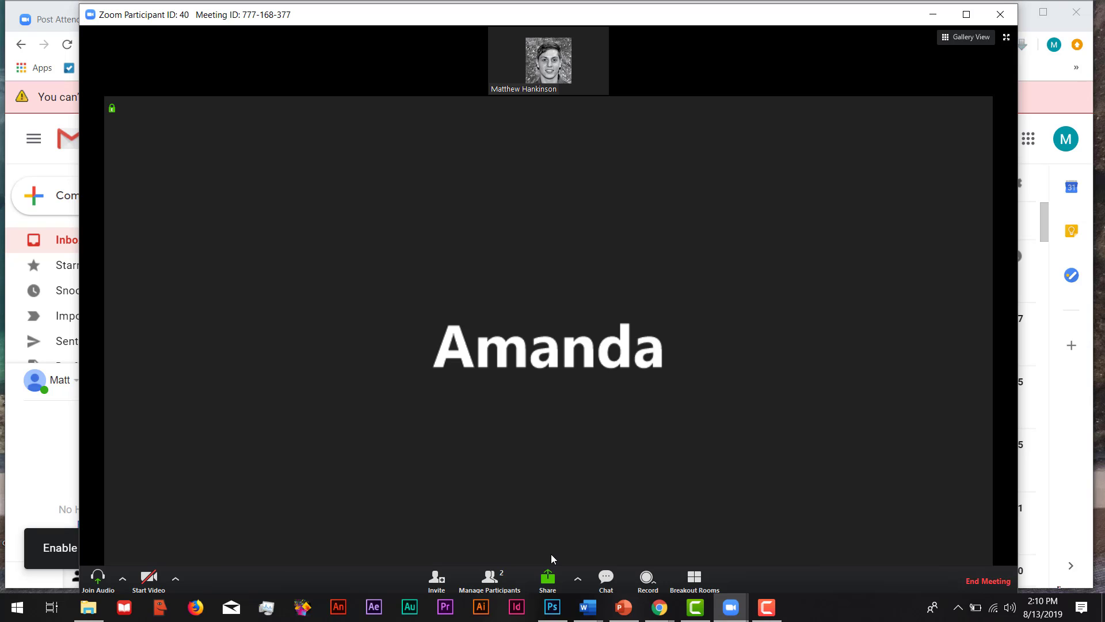
click(546, 583)
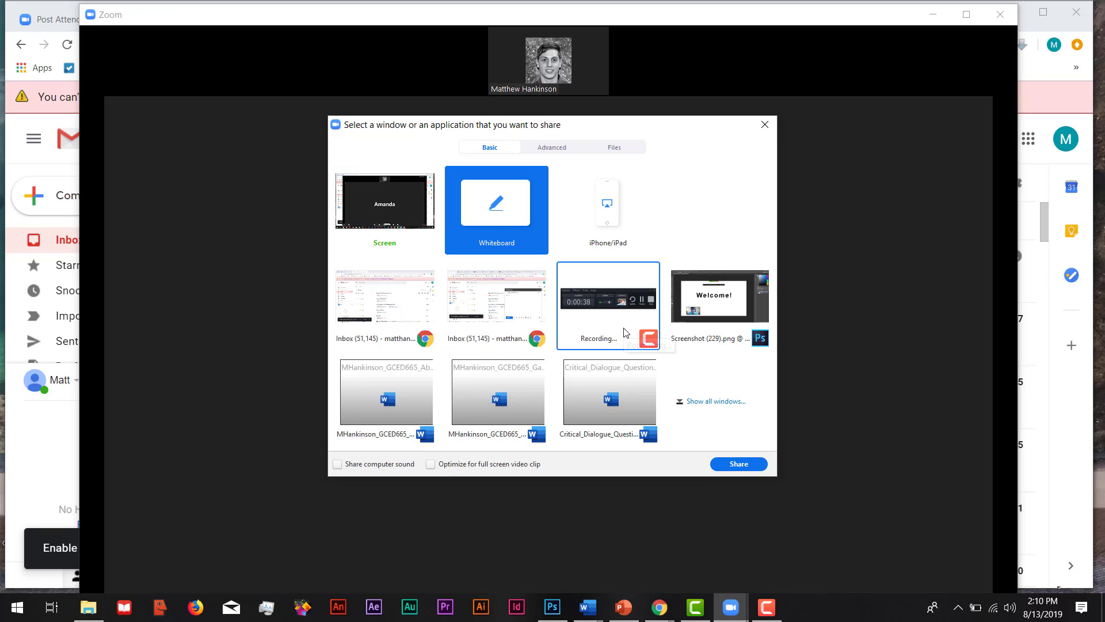
Share a blank whiteboard and type 'Welcome!' near its top
click(740, 466)
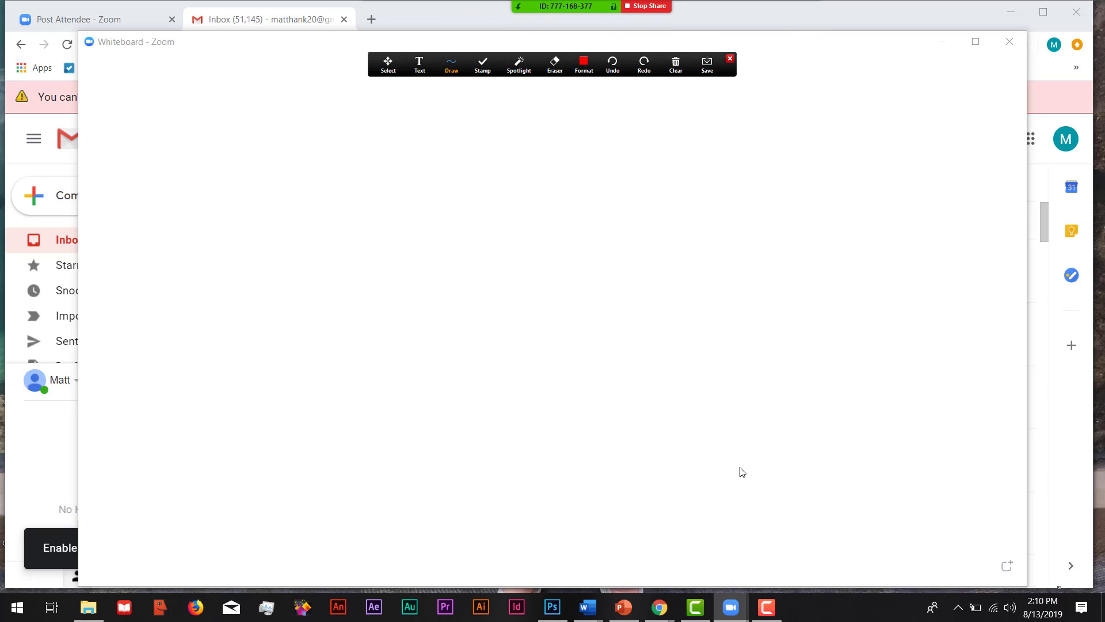
click(419, 73)
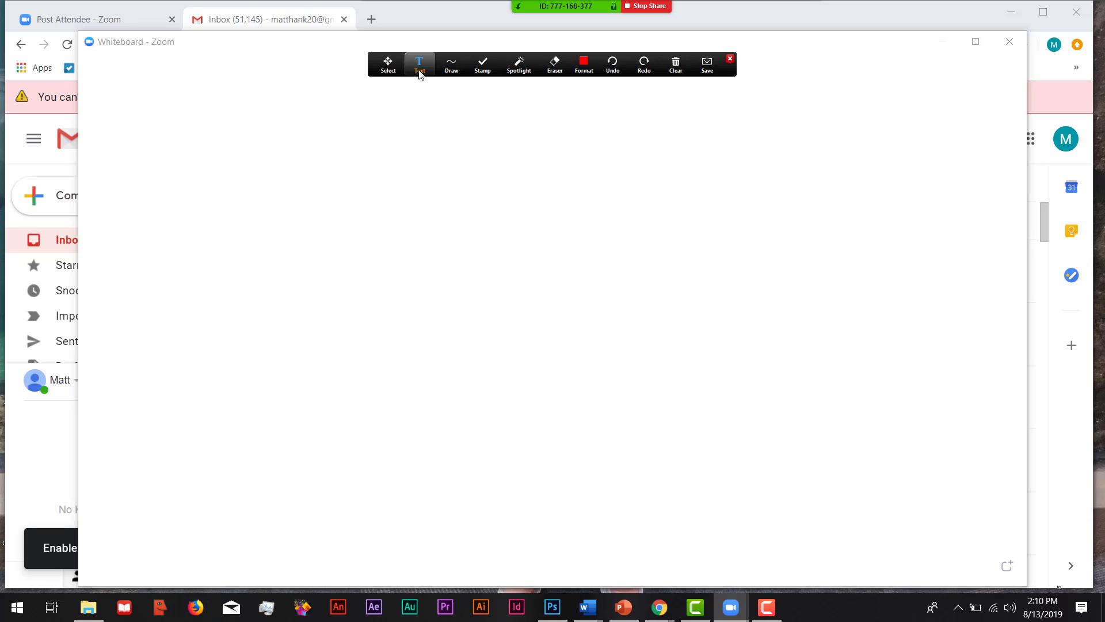
click(354, 172)
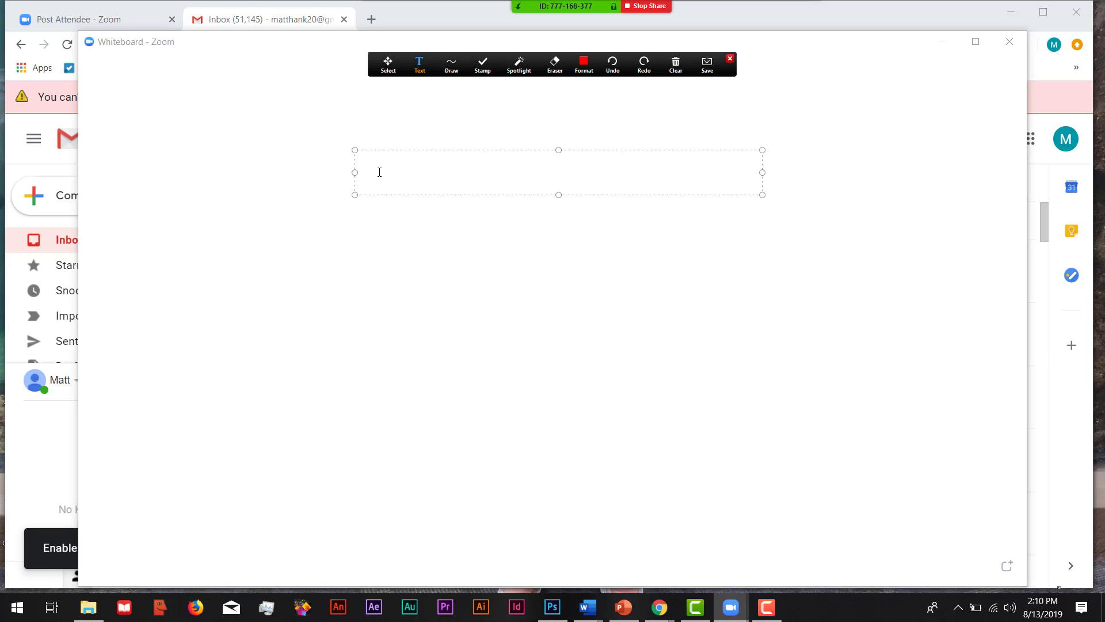
text(Welcome)
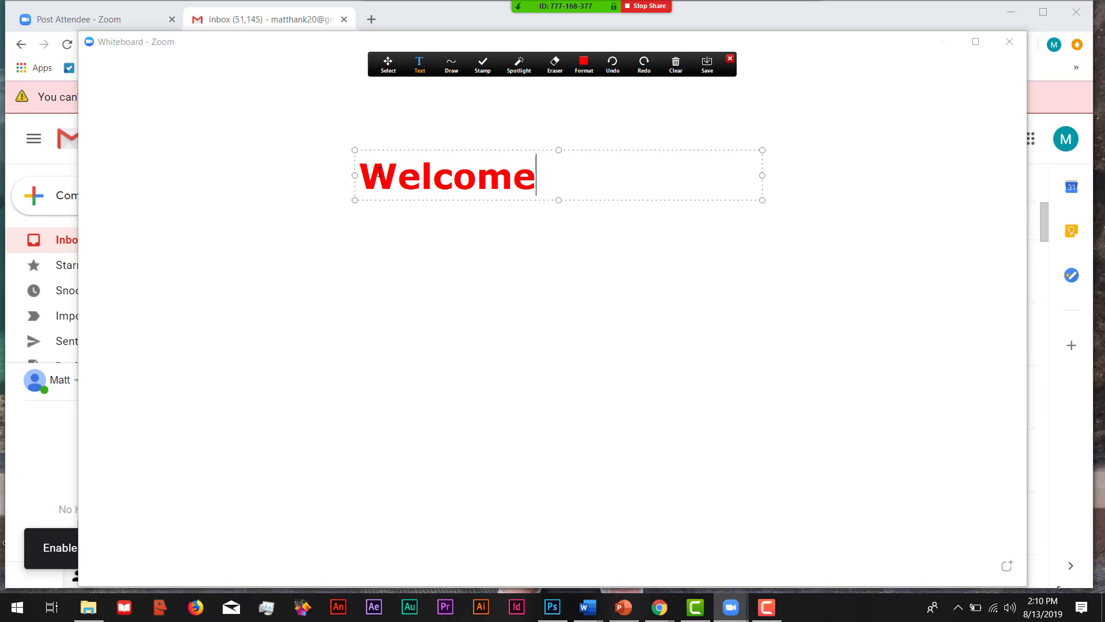
text(!)
Format the Welcome! text blue, non-bold, at font size 72
drag(570, 180, 361, 174)
click(583, 63)
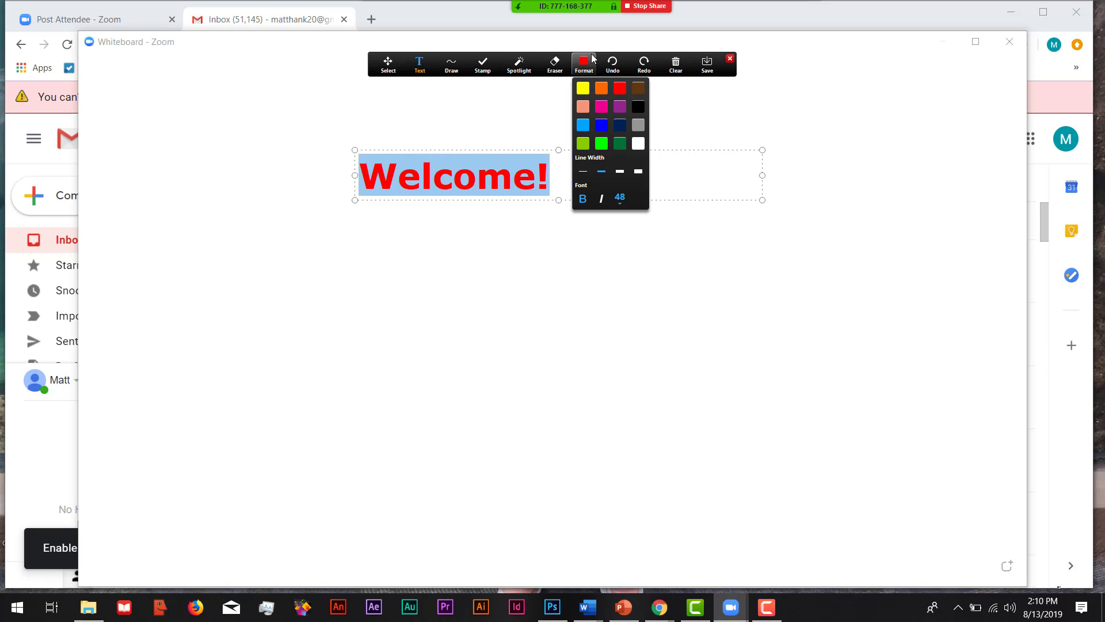
click(582, 65)
click(583, 66)
click(519, 63)
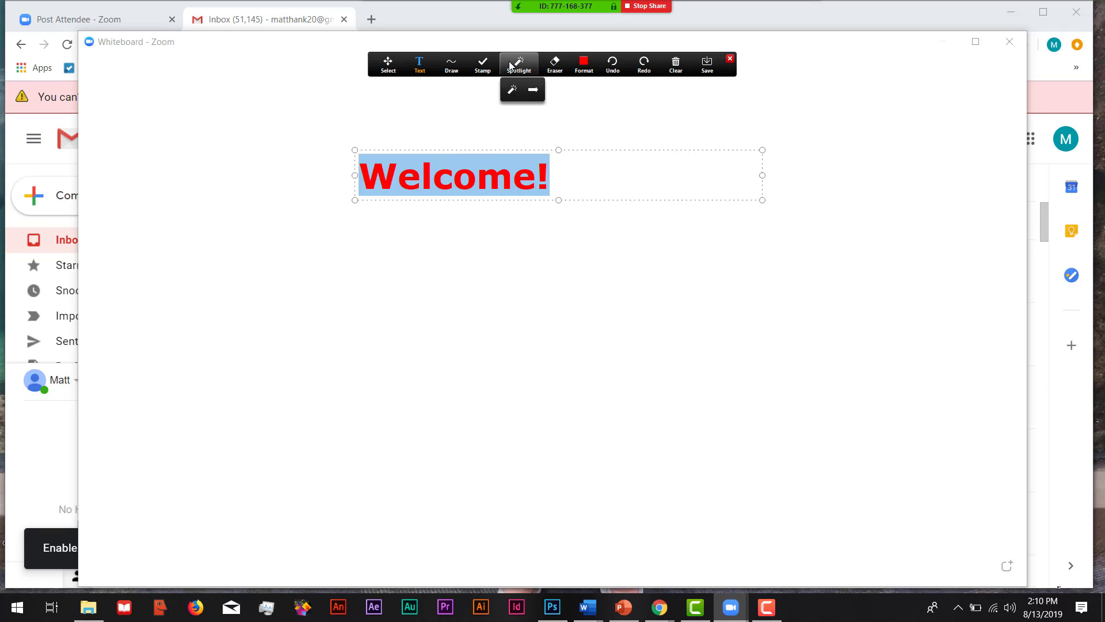
click(584, 64)
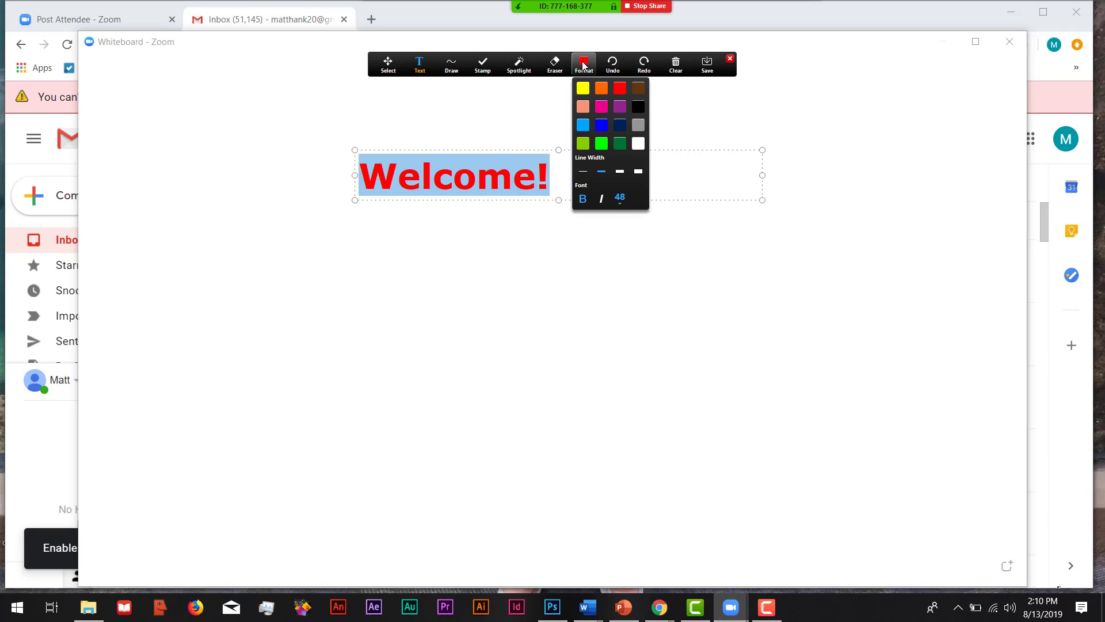
click(603, 126)
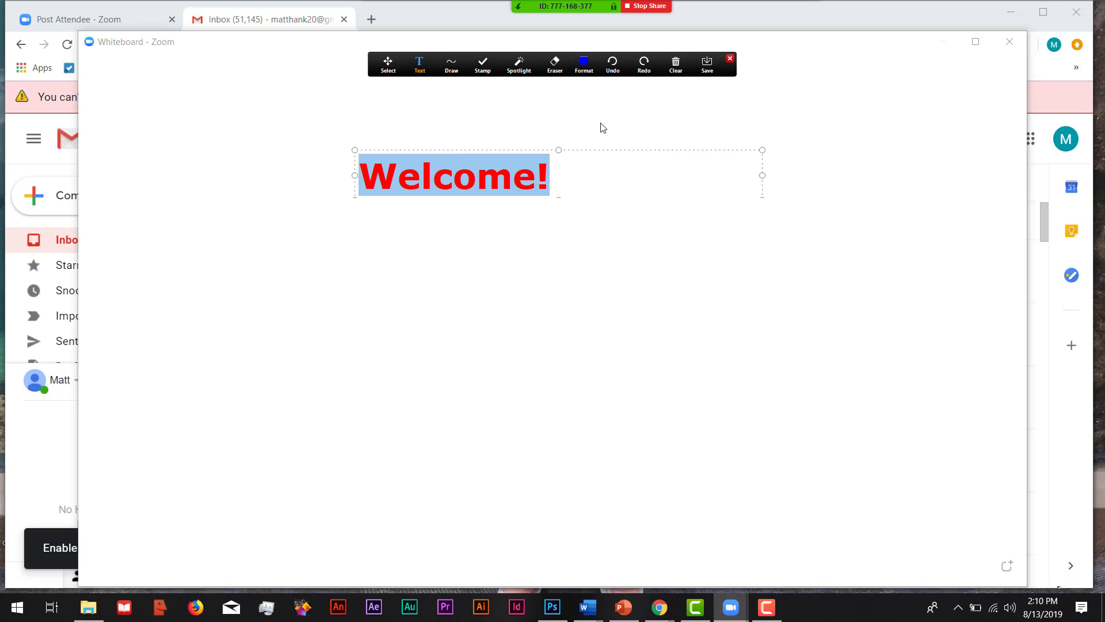
click(584, 64)
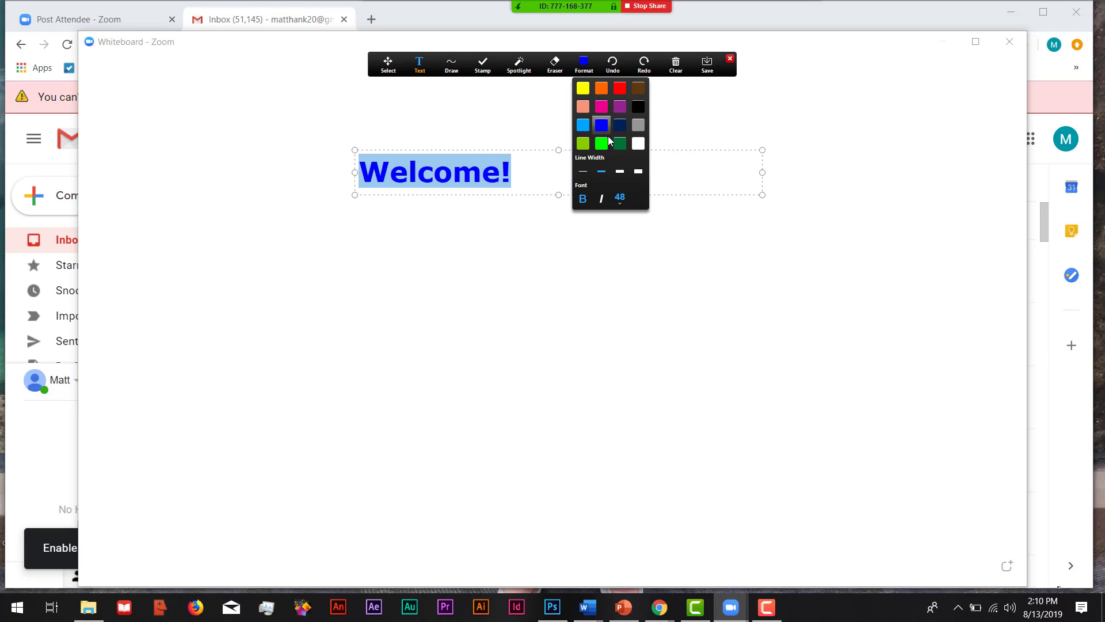
click(582, 200)
click(583, 71)
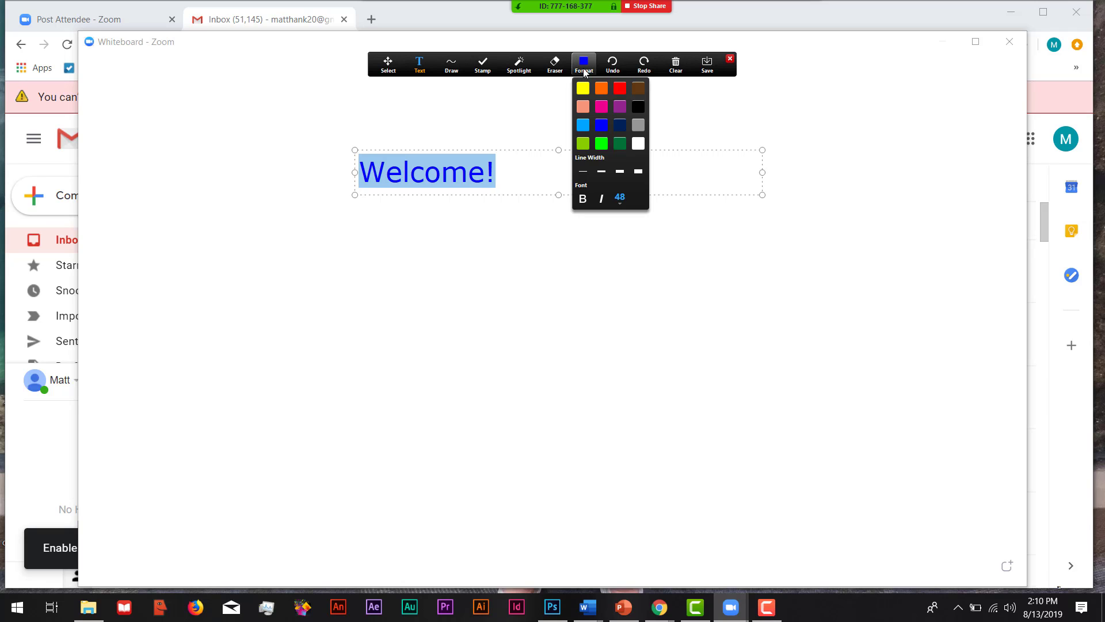
click(620, 198)
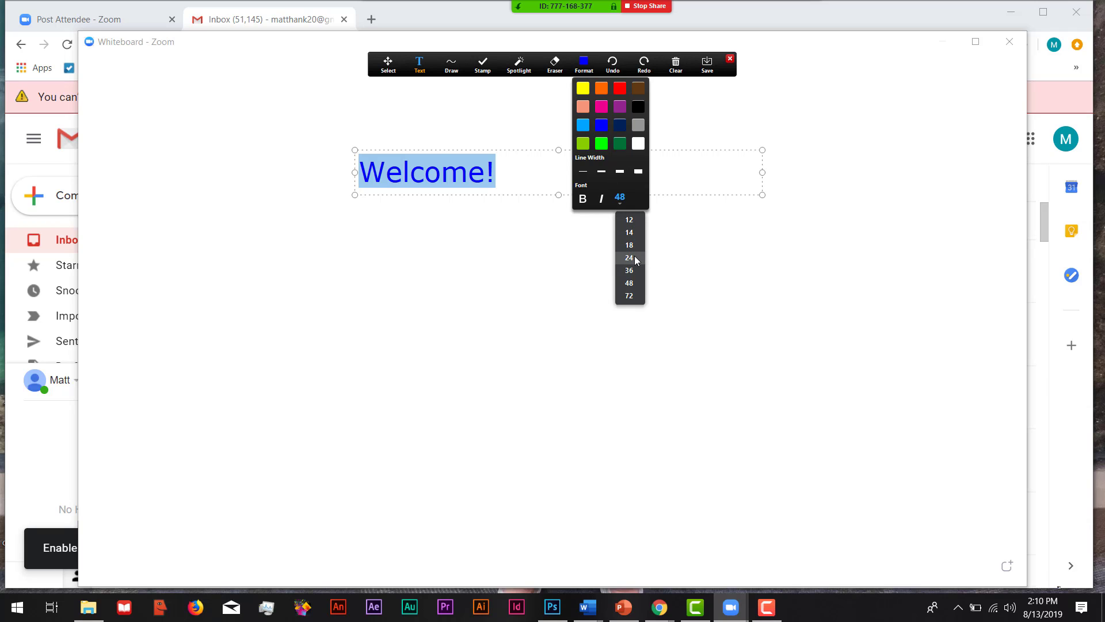
click(629, 295)
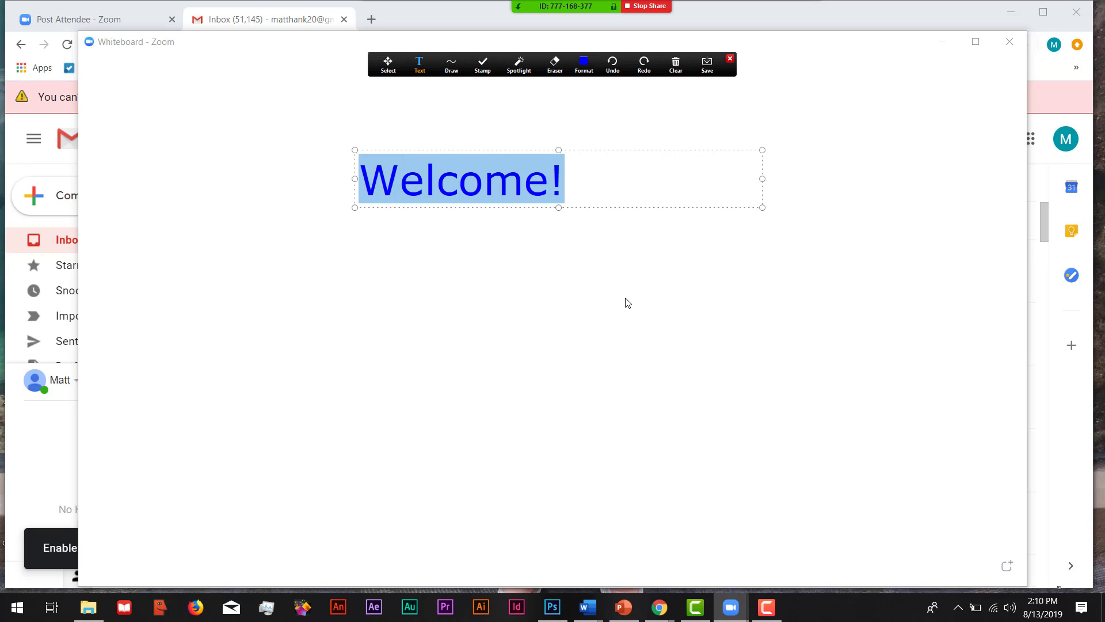
click(588, 233)
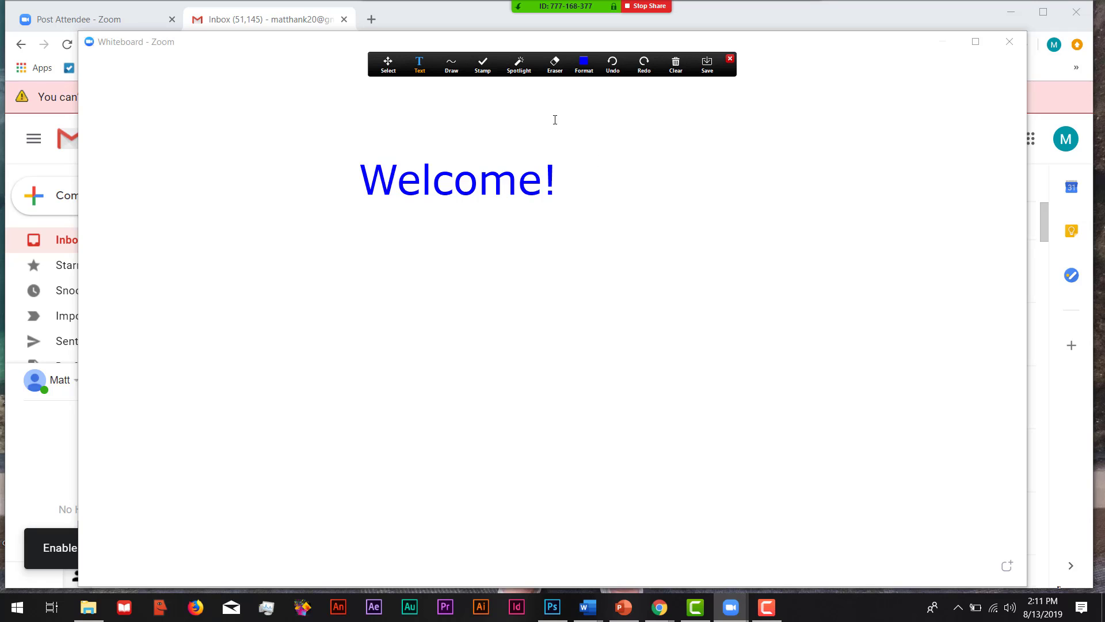
Draw a green freehand line beneath 'Welcome!' with the pen
click(453, 69)
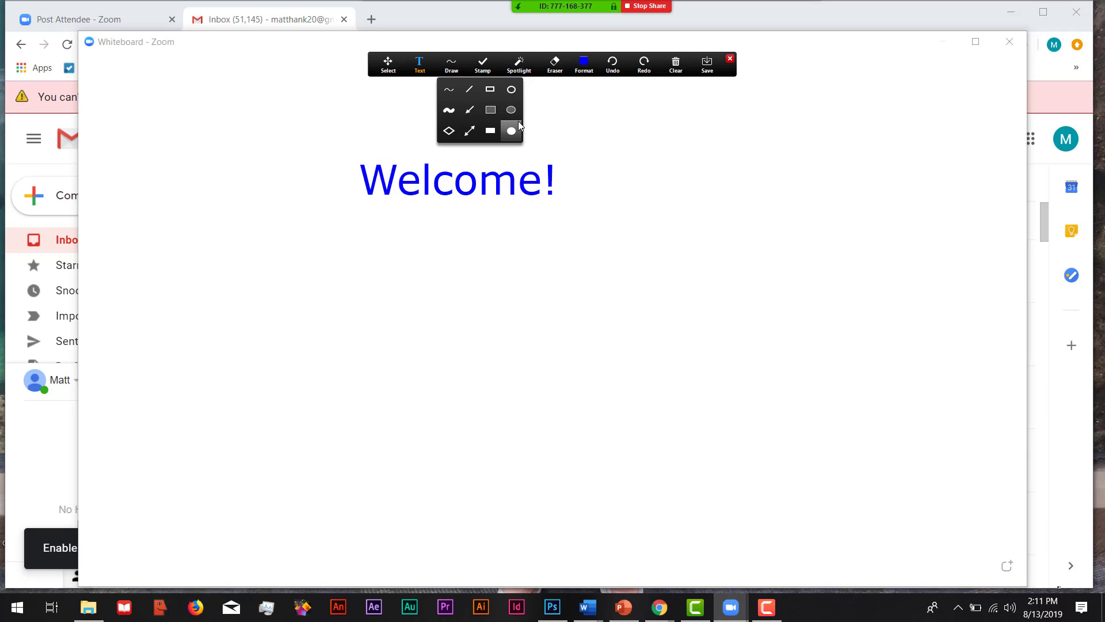
click(449, 92)
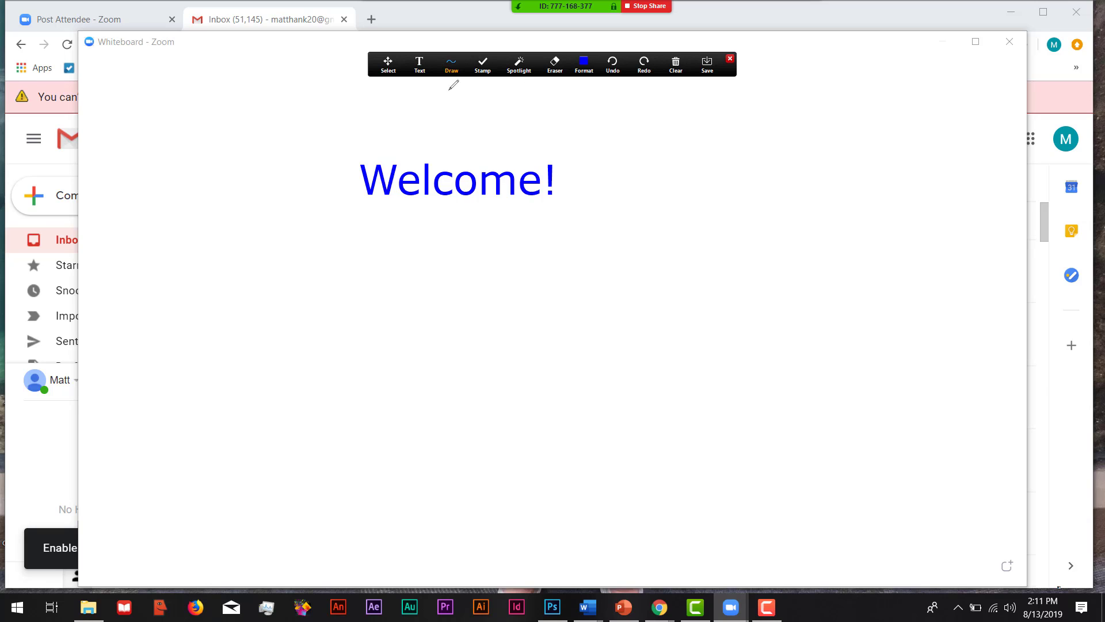
click(586, 69)
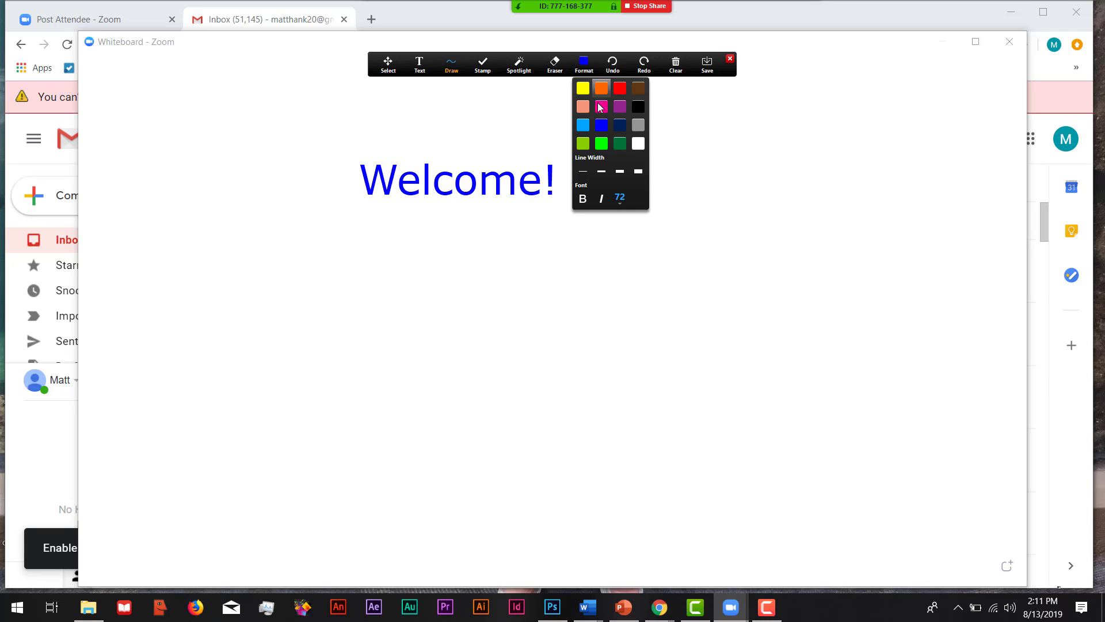
click(602, 144)
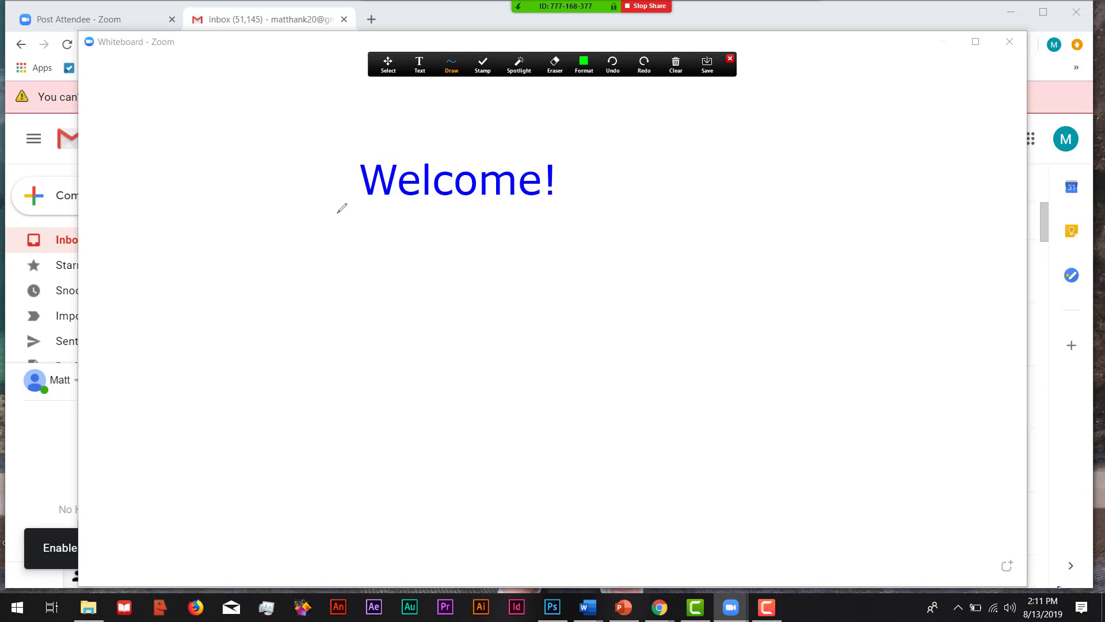
drag(325, 210, 591, 207)
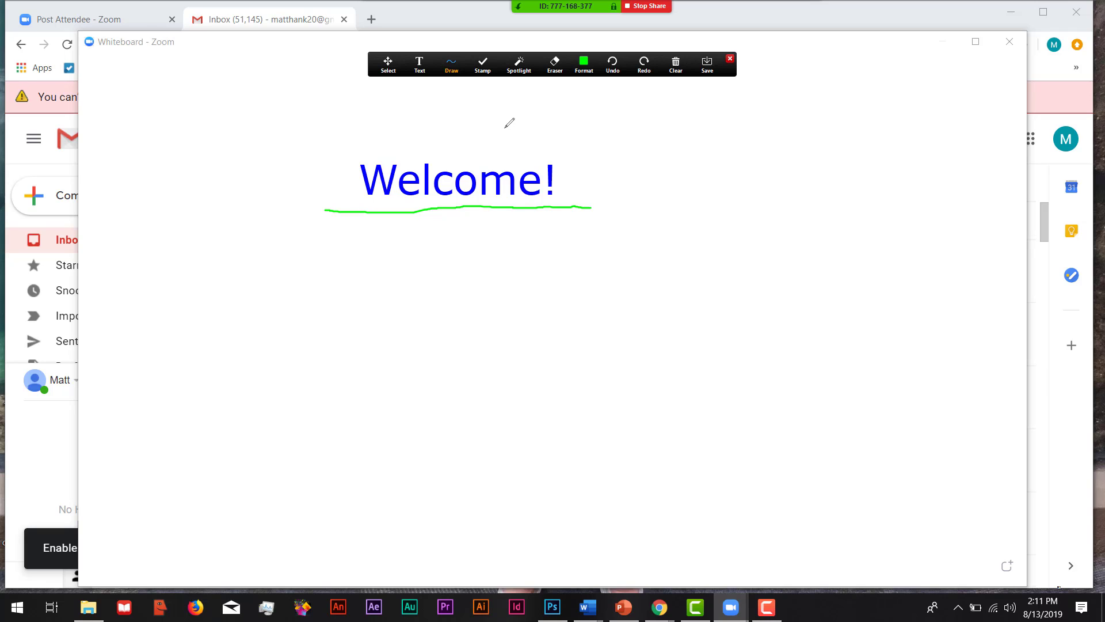
click(483, 68)
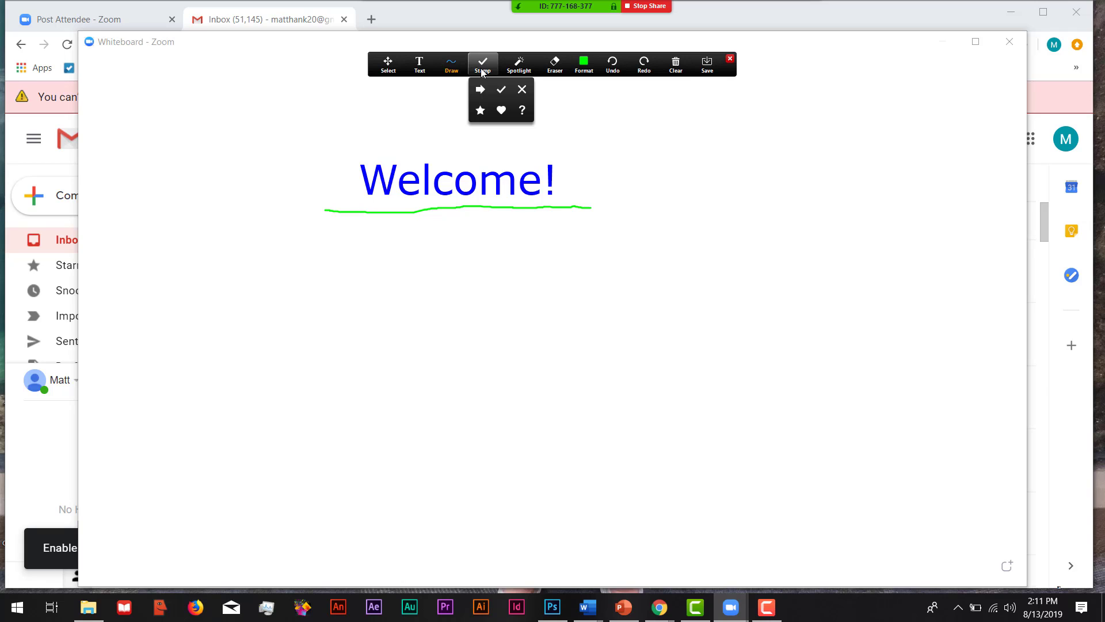
Stamp a blue arrow left of 'Welcome!' and a green check mark above it
click(482, 91)
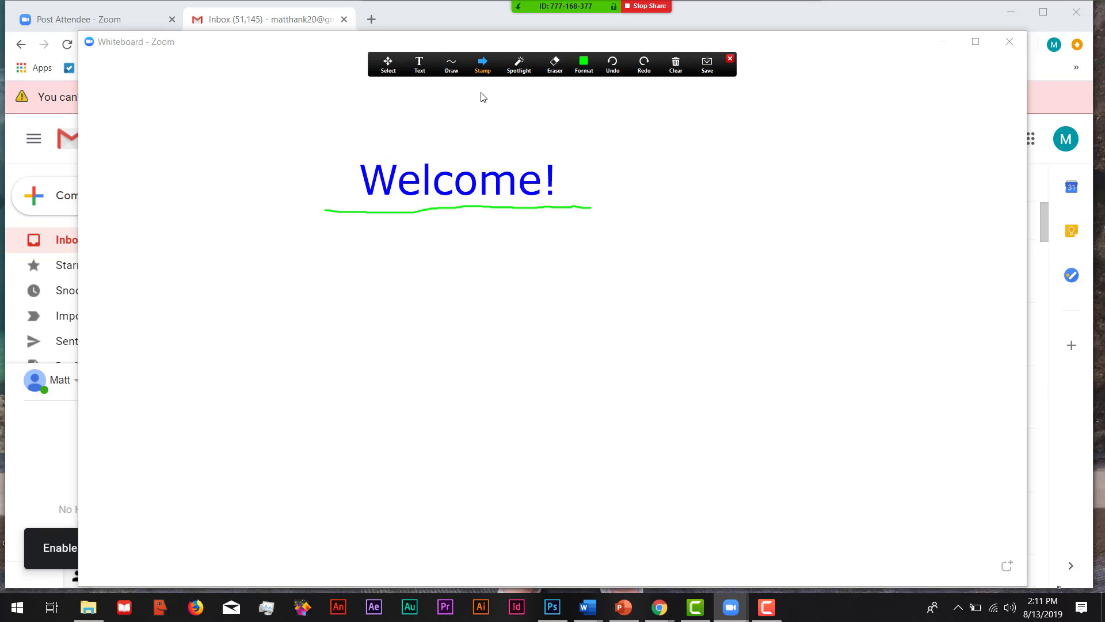
click(333, 181)
click(483, 68)
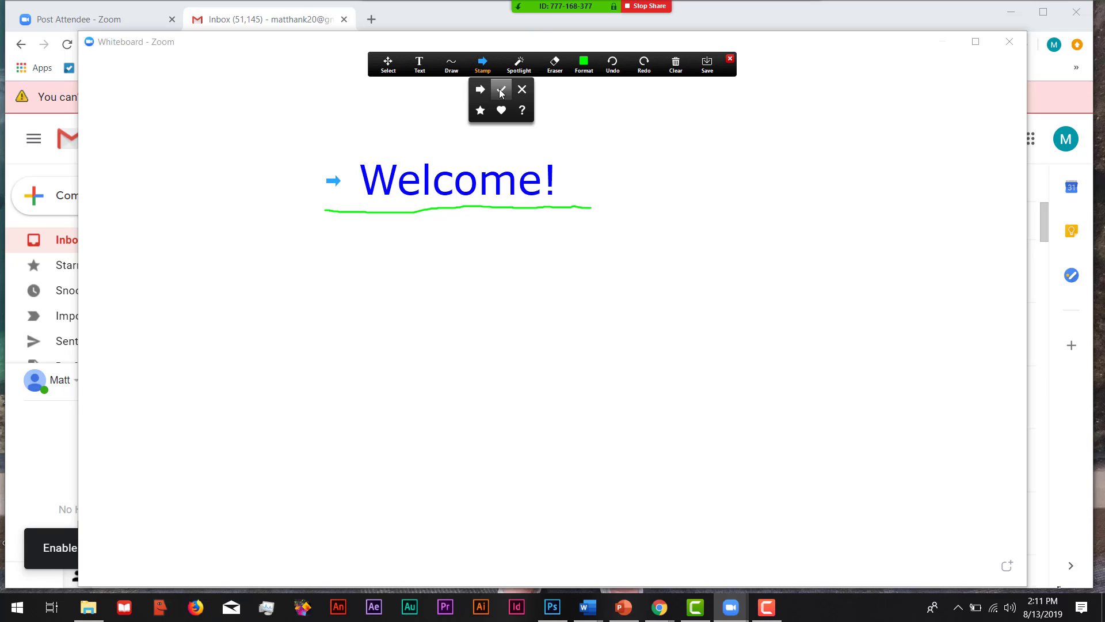
click(501, 90)
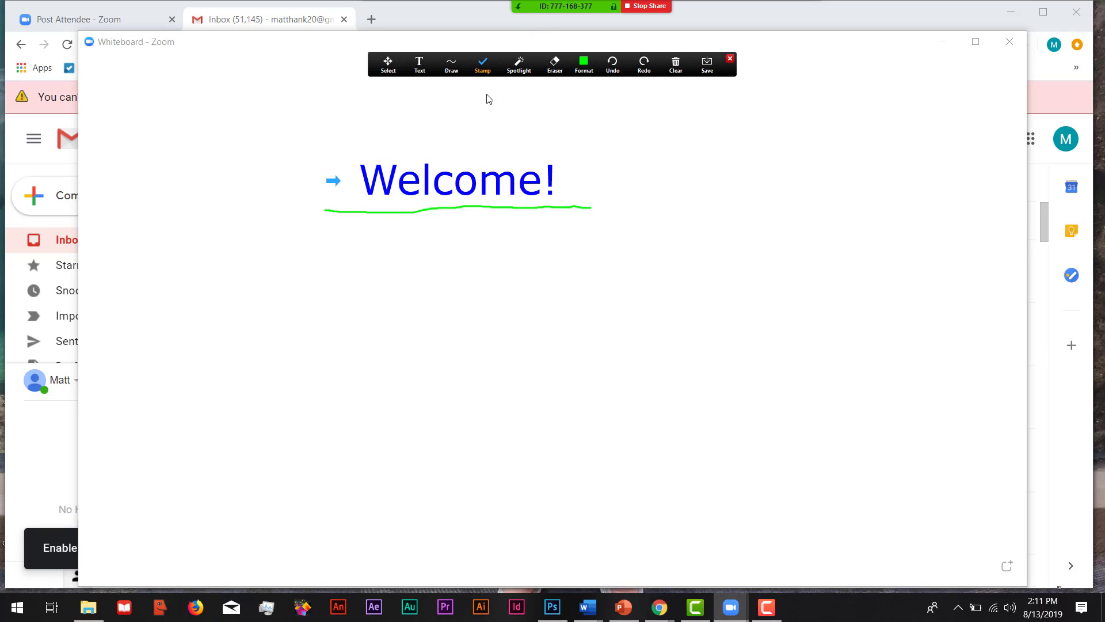
click(482, 117)
click(485, 68)
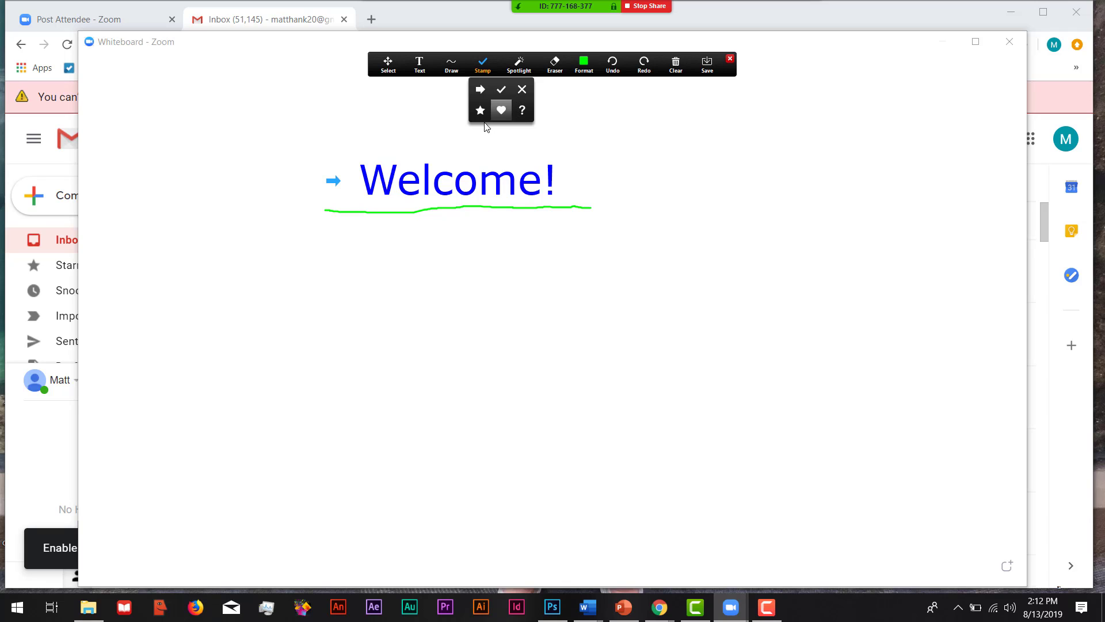
mouse_move(489, 73)
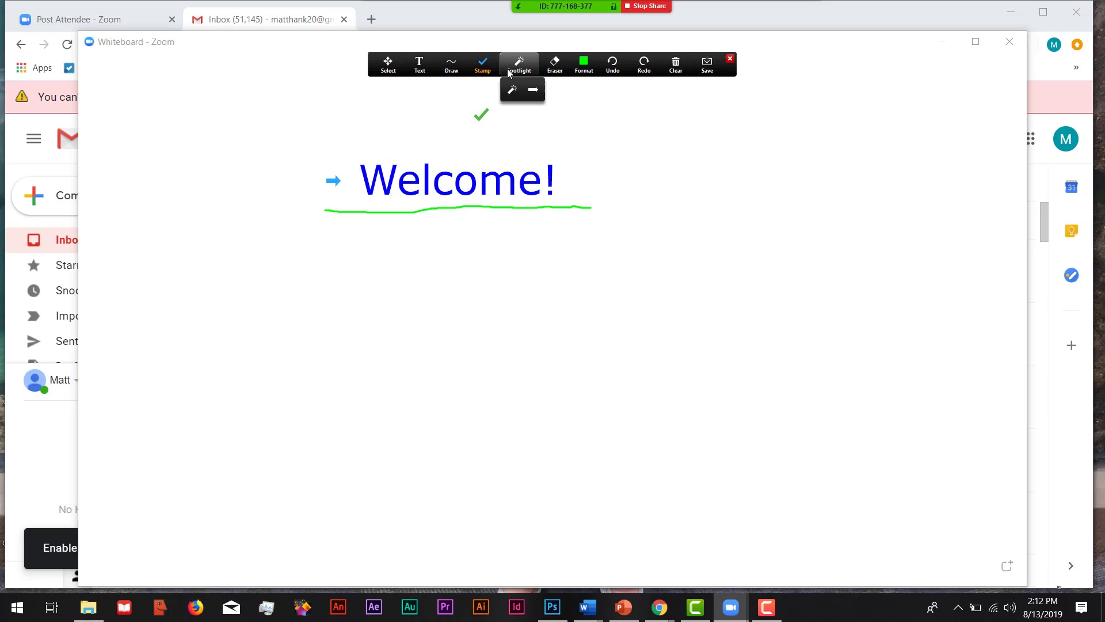
Try the spotlight pointer, then erase the check mark, arrow, underline and Welcome! text
click(511, 90)
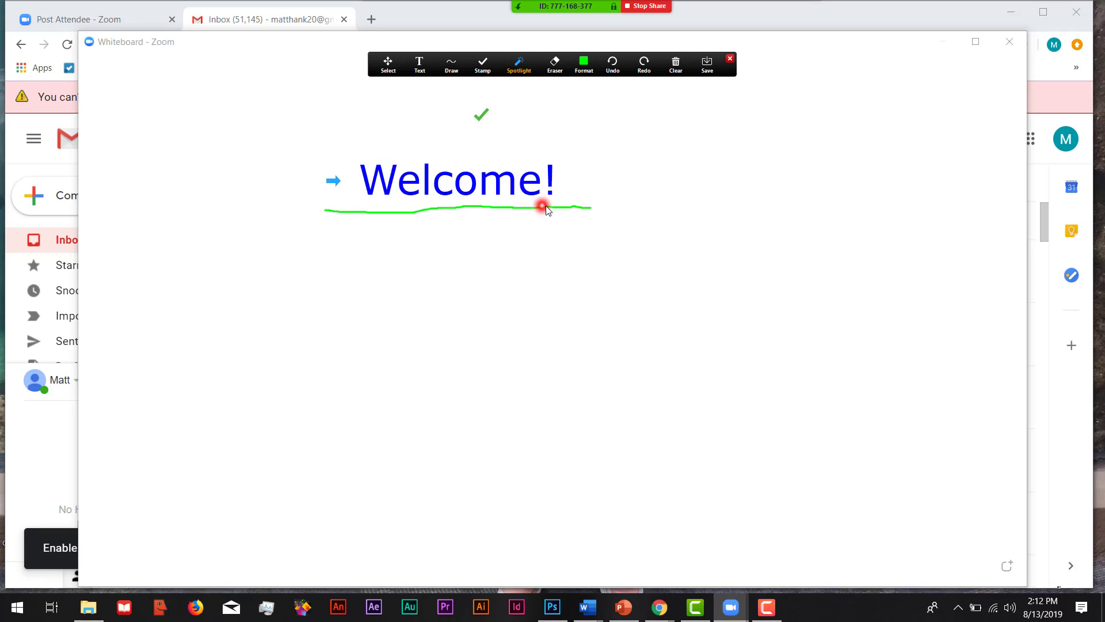
click(555, 65)
click(486, 115)
click(335, 180)
click(352, 210)
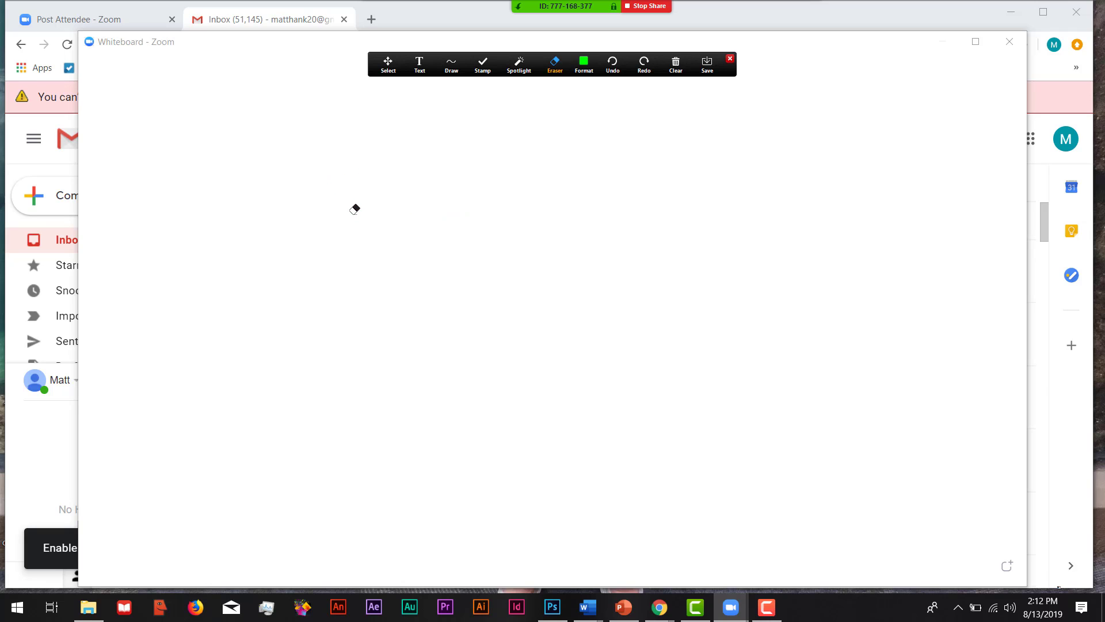
Undo, redo, then undo the erase again to bring back the blue Welcome! text
click(613, 69)
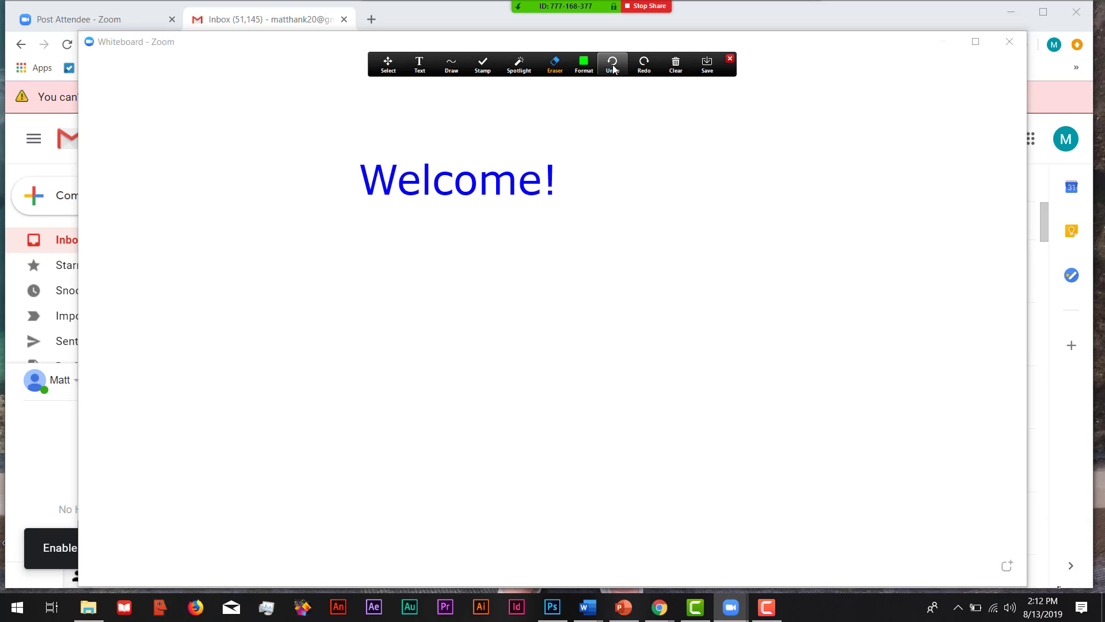
click(647, 69)
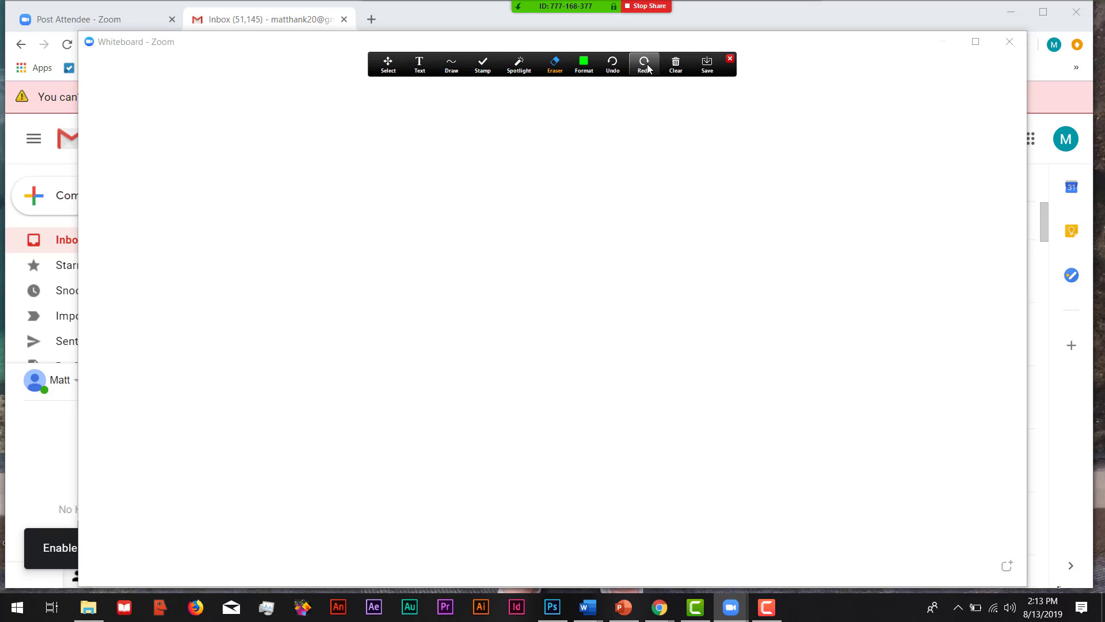
click(620, 69)
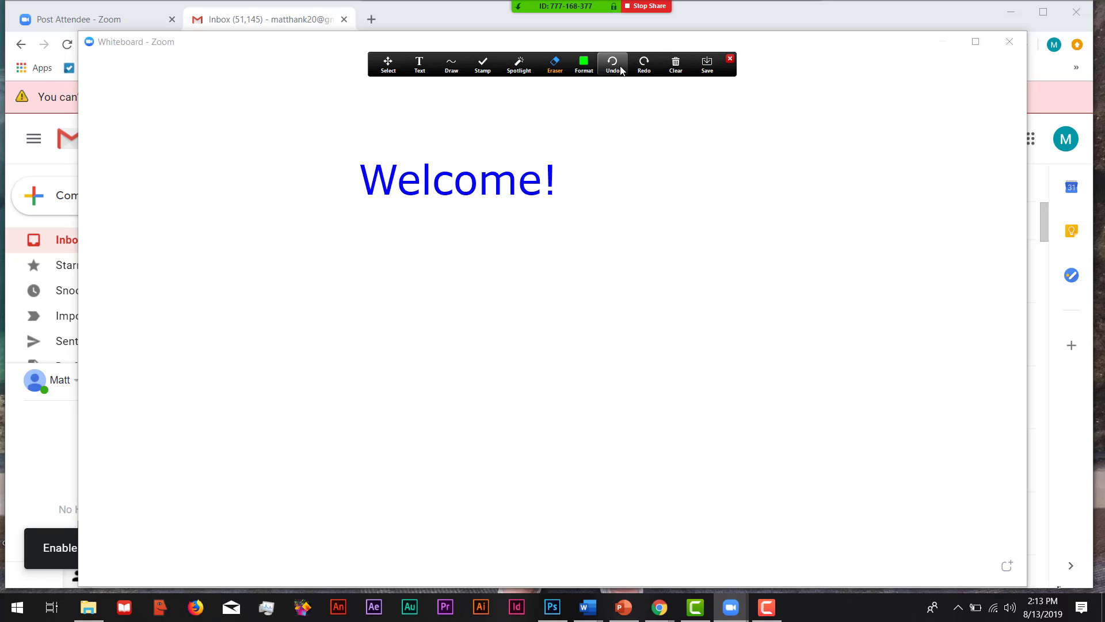
Clear viewers' drawings from the whiteboard
click(678, 69)
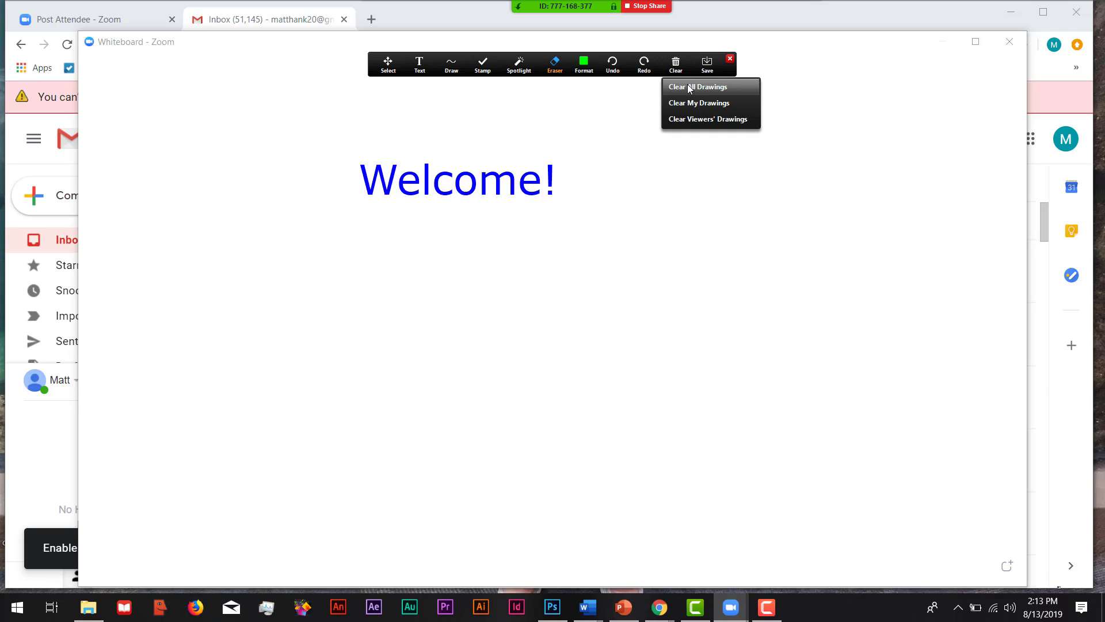
click(679, 120)
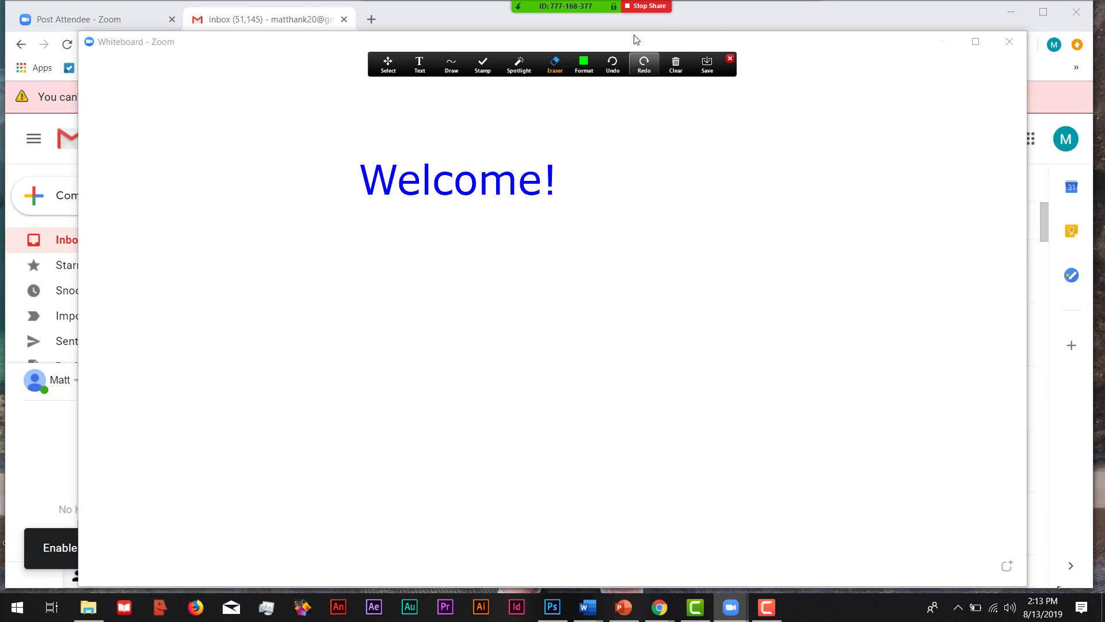
mouse_move(567, 13)
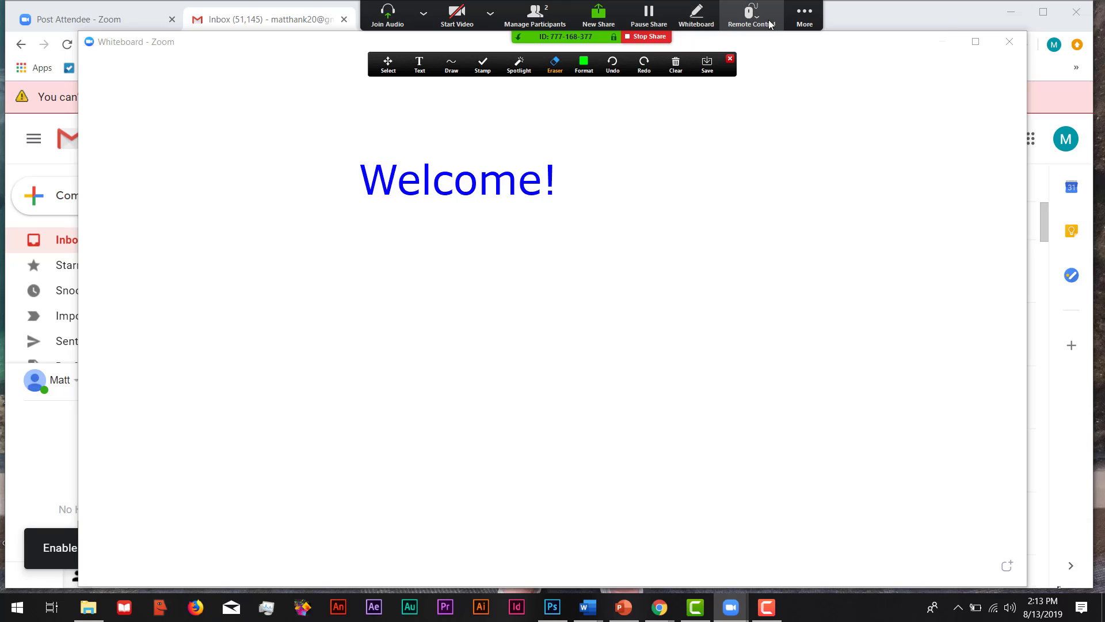
Open the More meeting options menu, then close it to get back to the Welcome! whiteboard
click(800, 22)
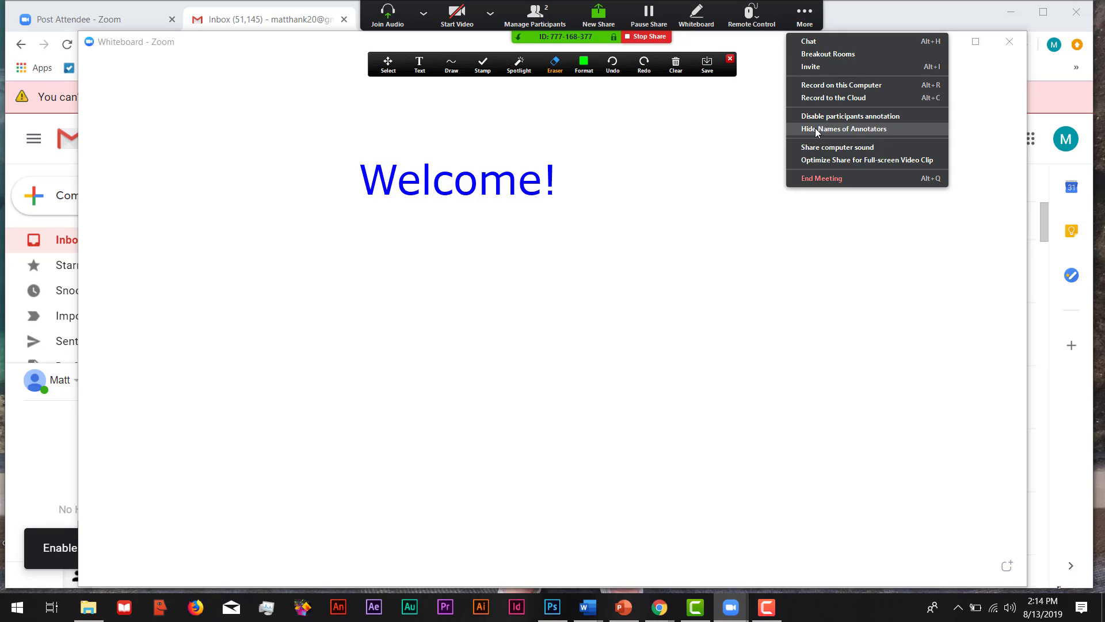
click(553, 154)
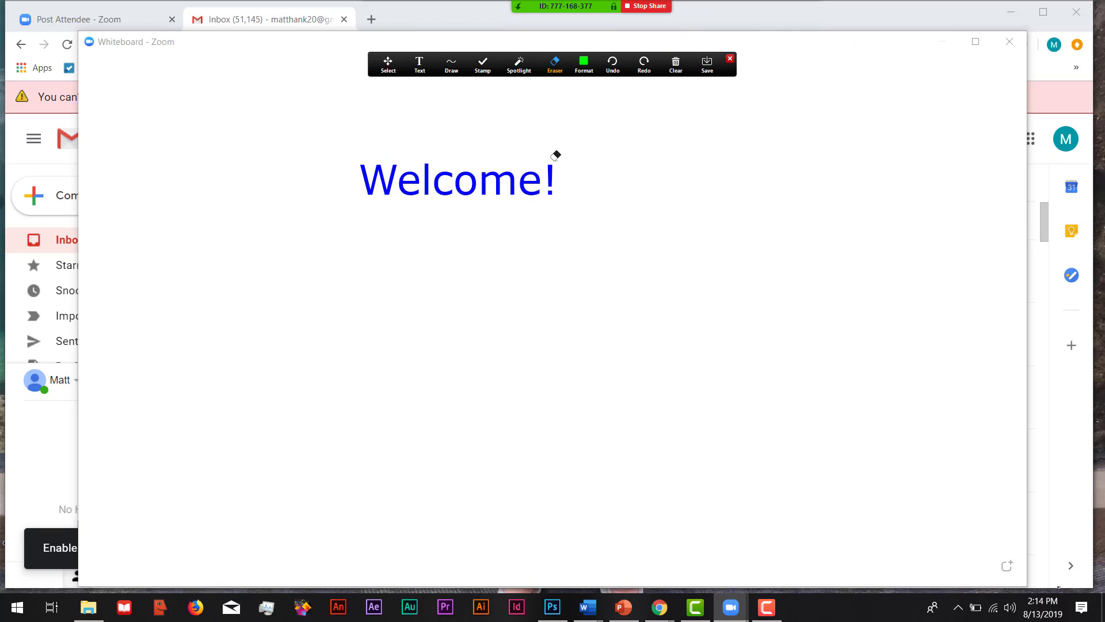
Use the Eraser to remove the red 'Hello!' and blue 'Welcome!' text from the whiteboard
click(388, 67)
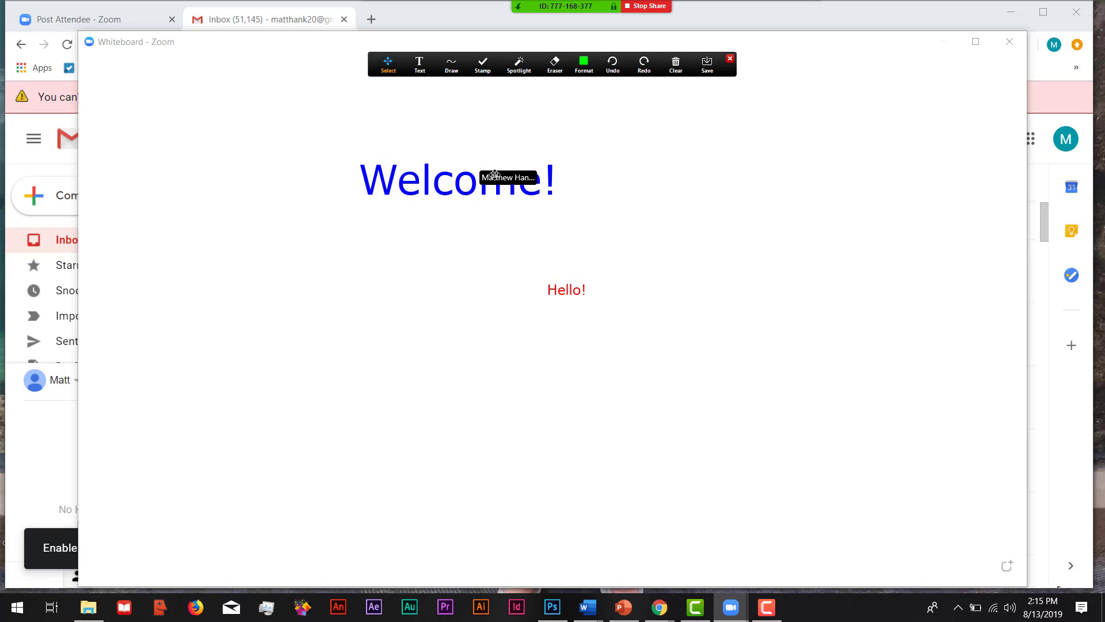
click(564, 71)
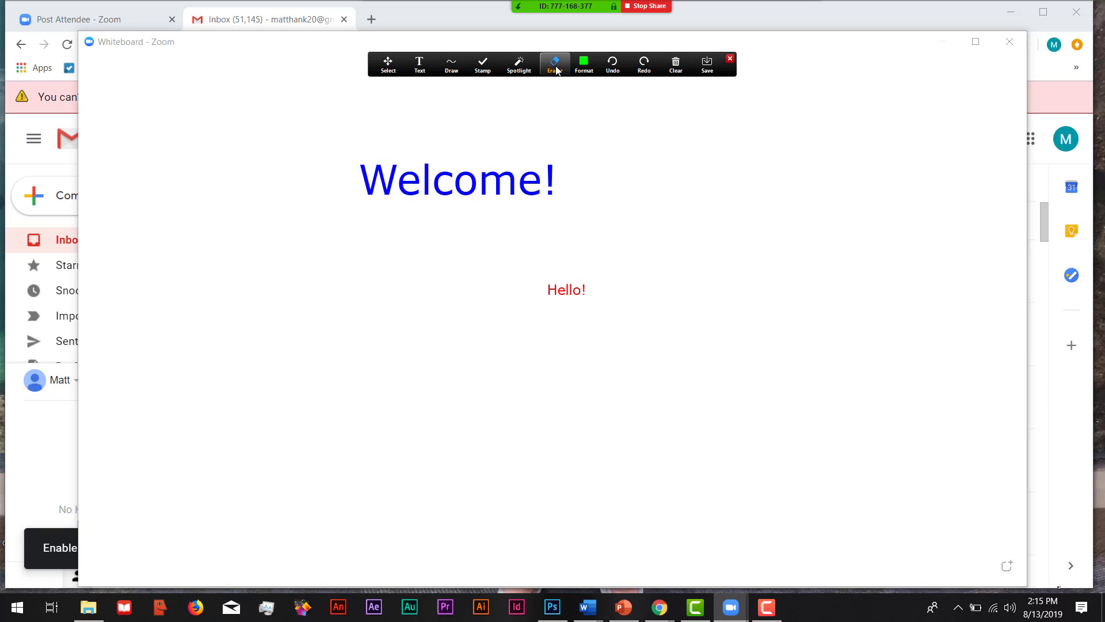
click(570, 291)
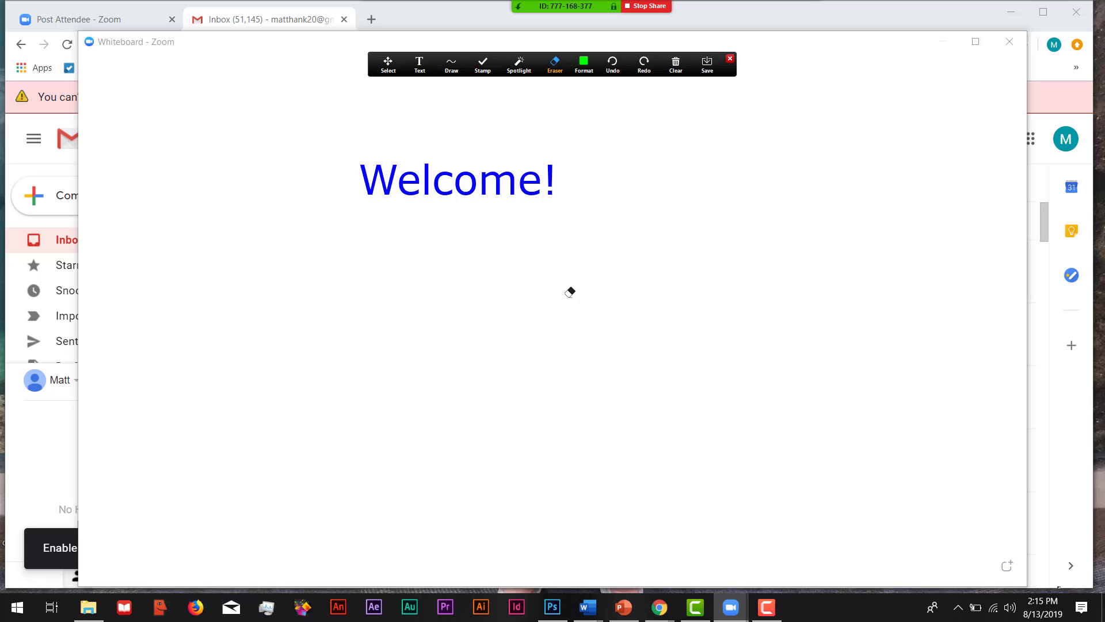
click(491, 187)
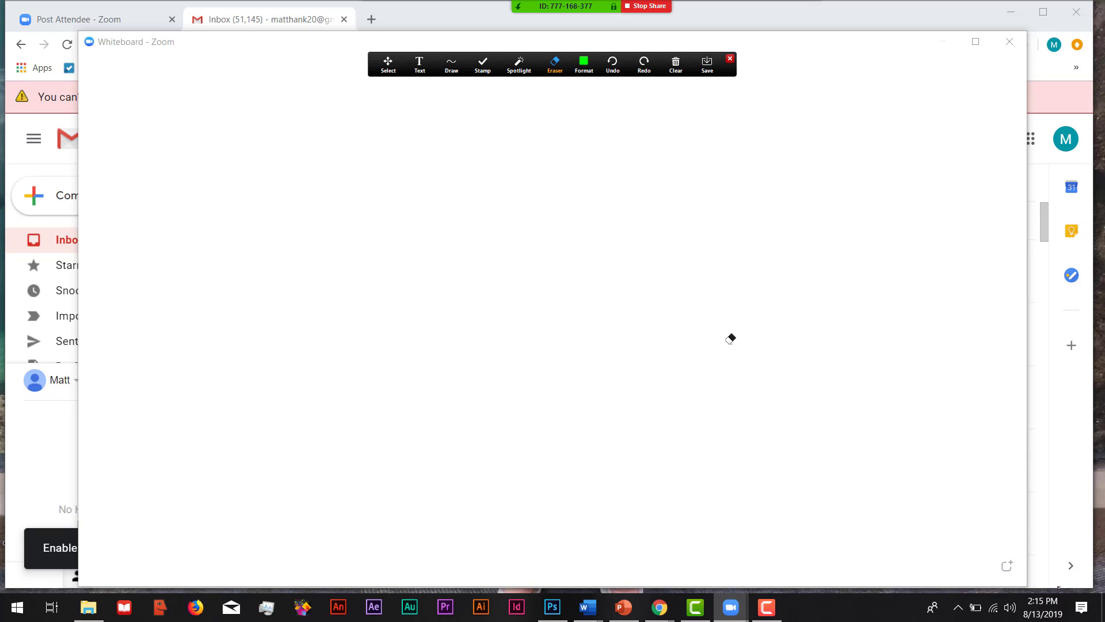
Draw a green T-chart with straight horizontal and vertical lines on page 1
click(420, 75)
drag(312, 192, 515, 209)
drag(636, 215, 768, 190)
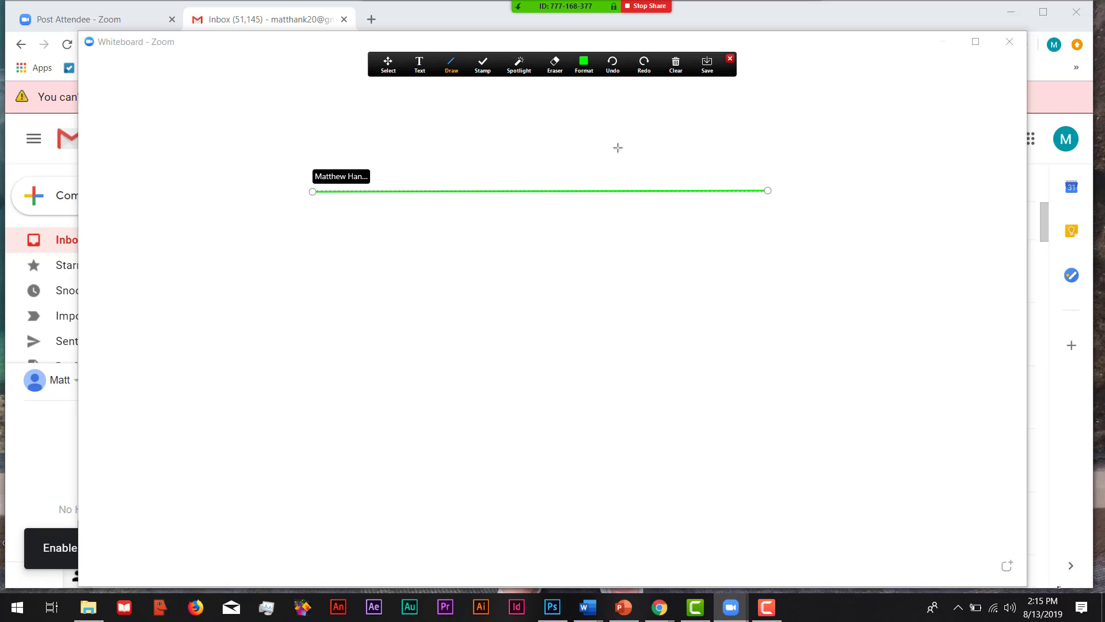
mouse_move(551, 133)
mouse_down()
mouse_move(641, 481)
mouse_move(559, 556)
mouse_up()
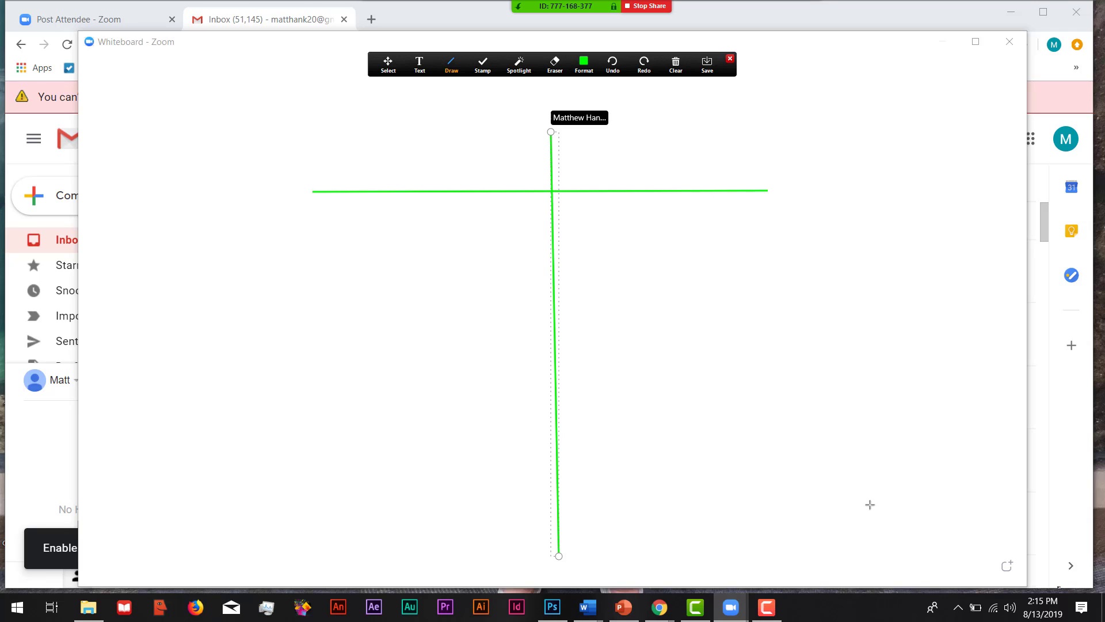
Add whiteboard page 2 and draw a red T-chart with crossing horizontal and vertical lines
click(1006, 567)
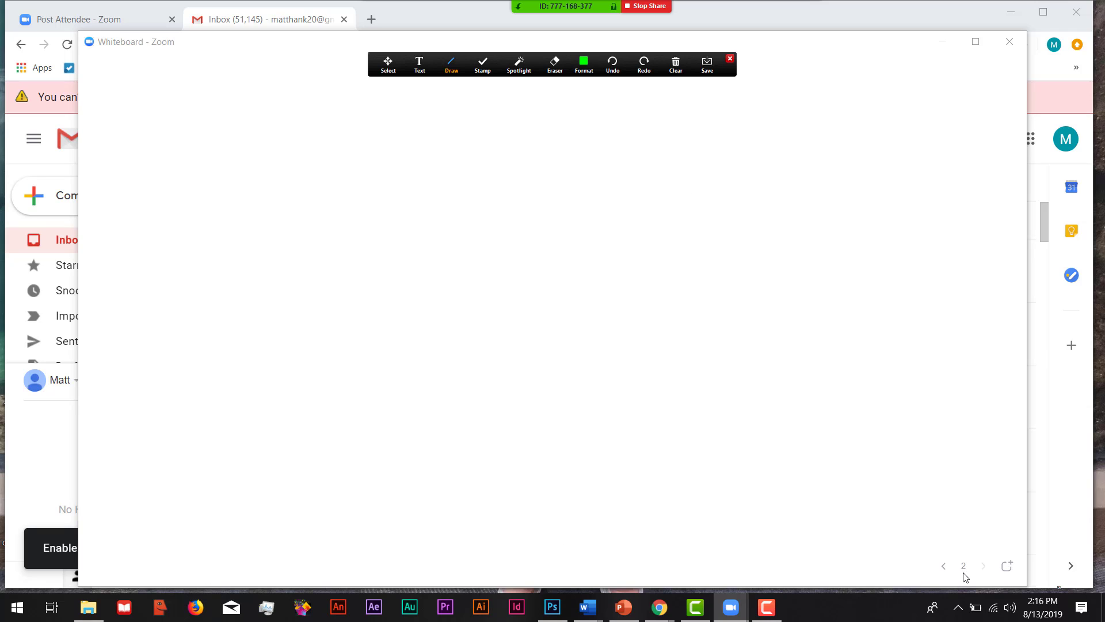
click(452, 64)
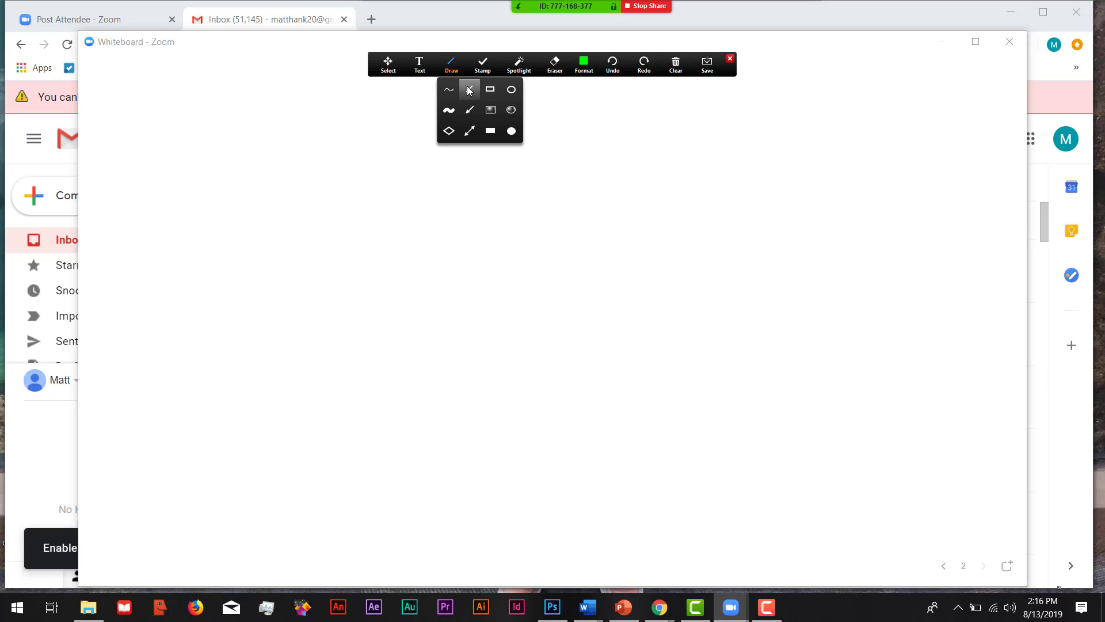
click(585, 63)
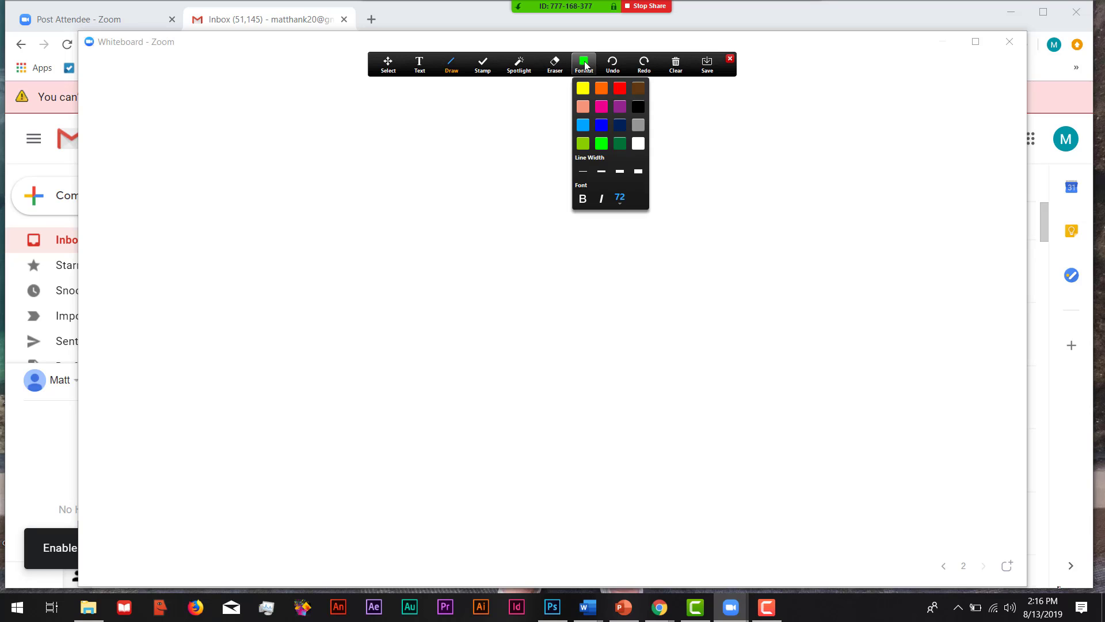
click(584, 62)
click(621, 88)
drag(365, 195, 712, 195)
mouse_move(552, 135)
mouse_down()
mouse_move(582, 469)
mouse_move(557, 501)
mouse_up()
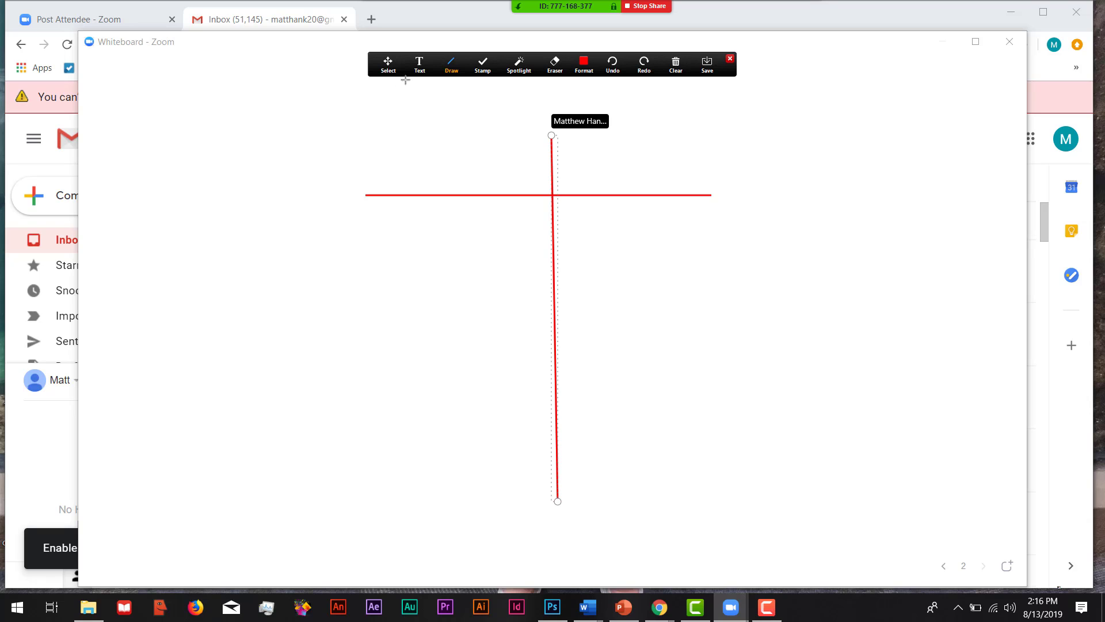
Add 'Good' and 'Bad' text headings above the left and right columns
click(420, 65)
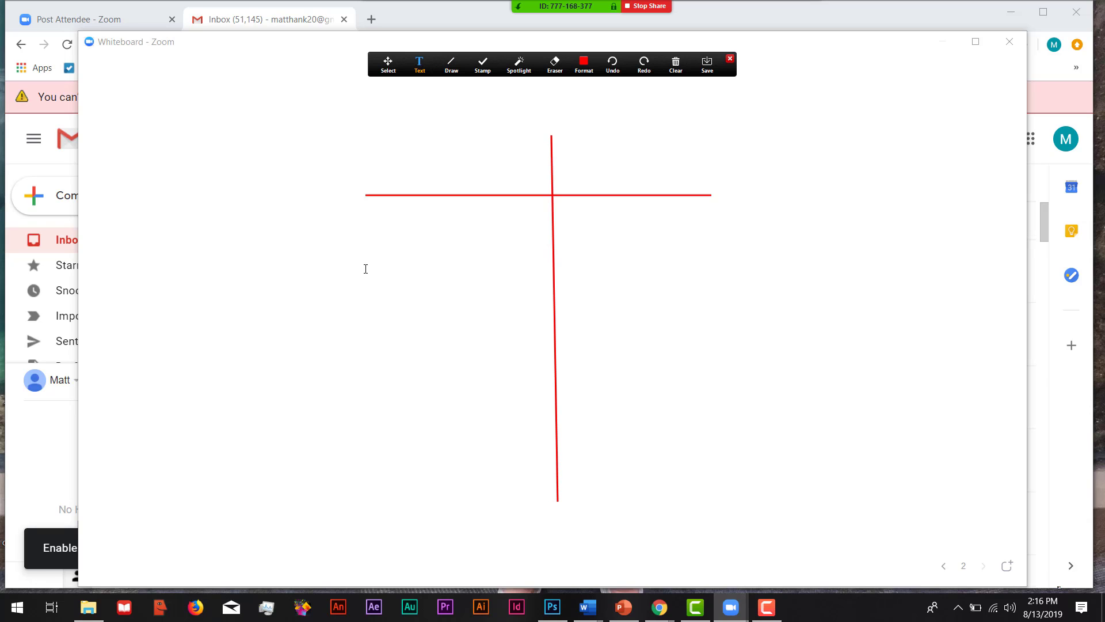
click(390, 161)
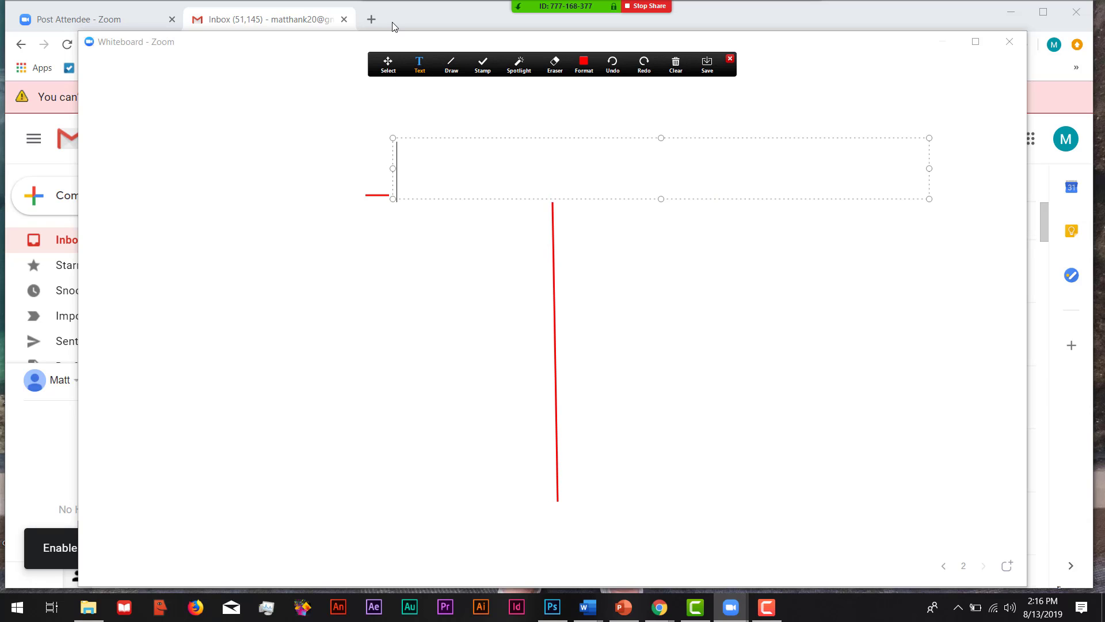
text(Good)
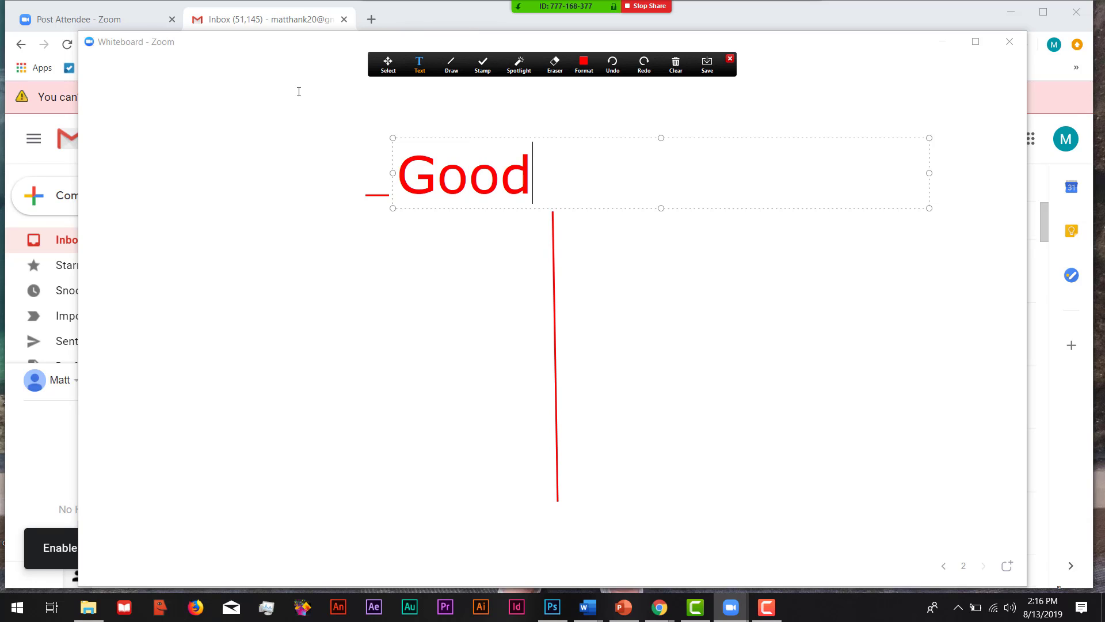
click(299, 92)
click(620, 170)
text(Ba)
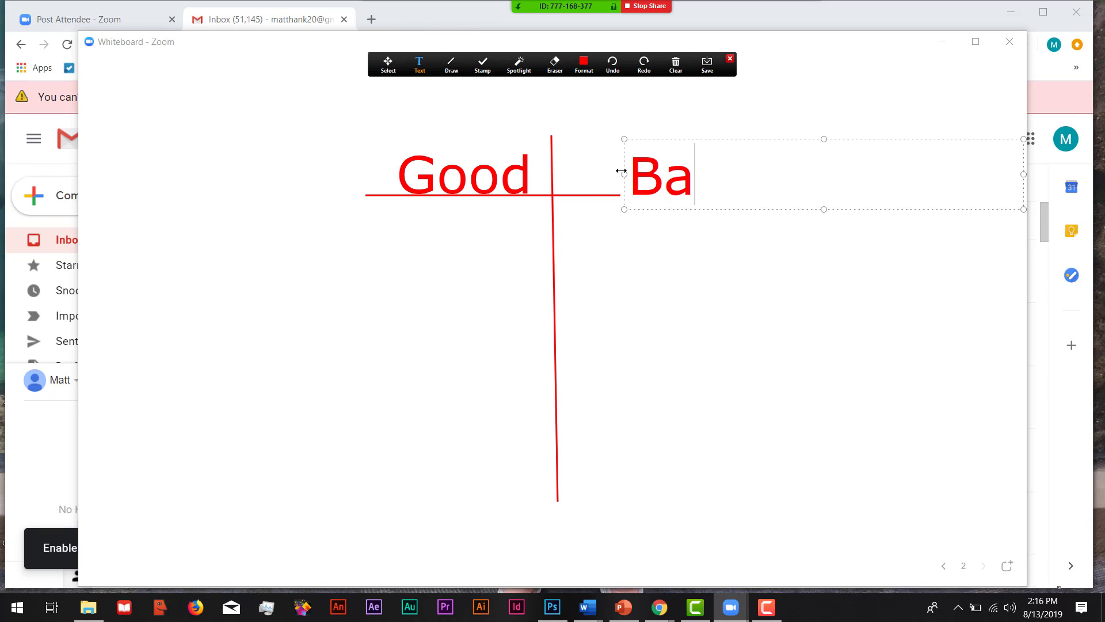
text(dd)
key(BackSpace)
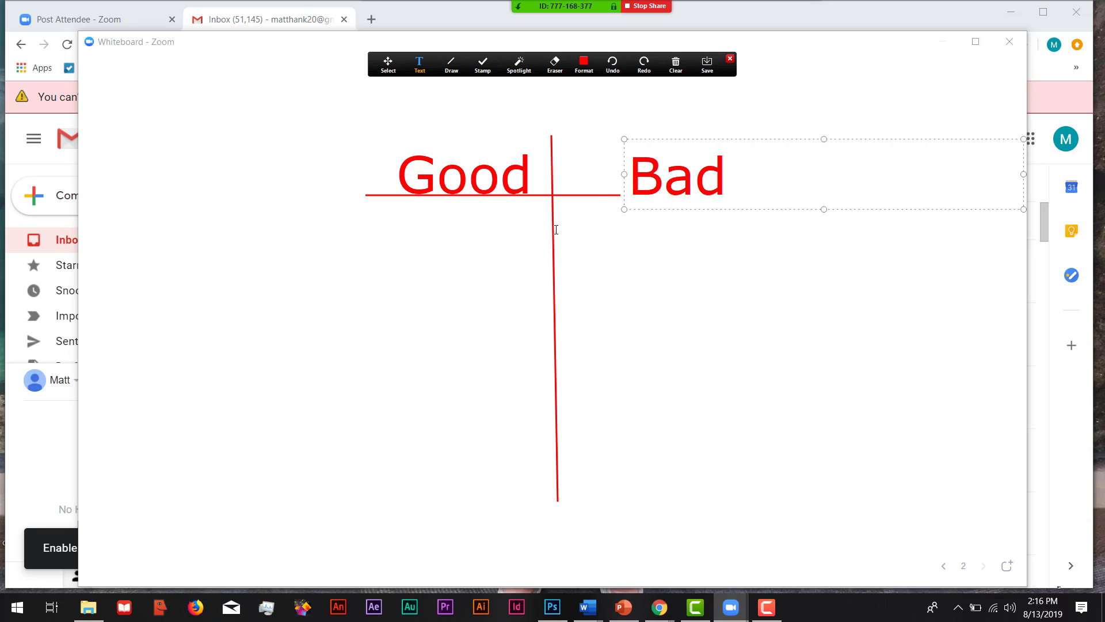
click(612, 242)
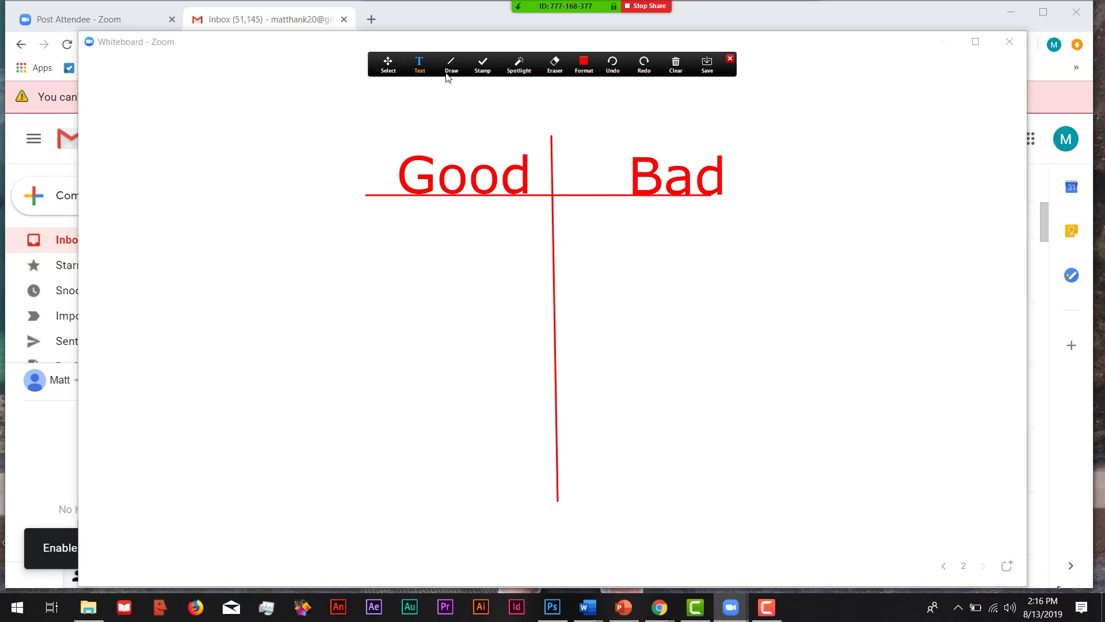
Drag the 'Bad' and 'Good' headings so they align just above the crossbar
click(388, 64)
drag(648, 181, 591, 175)
click(514, 174)
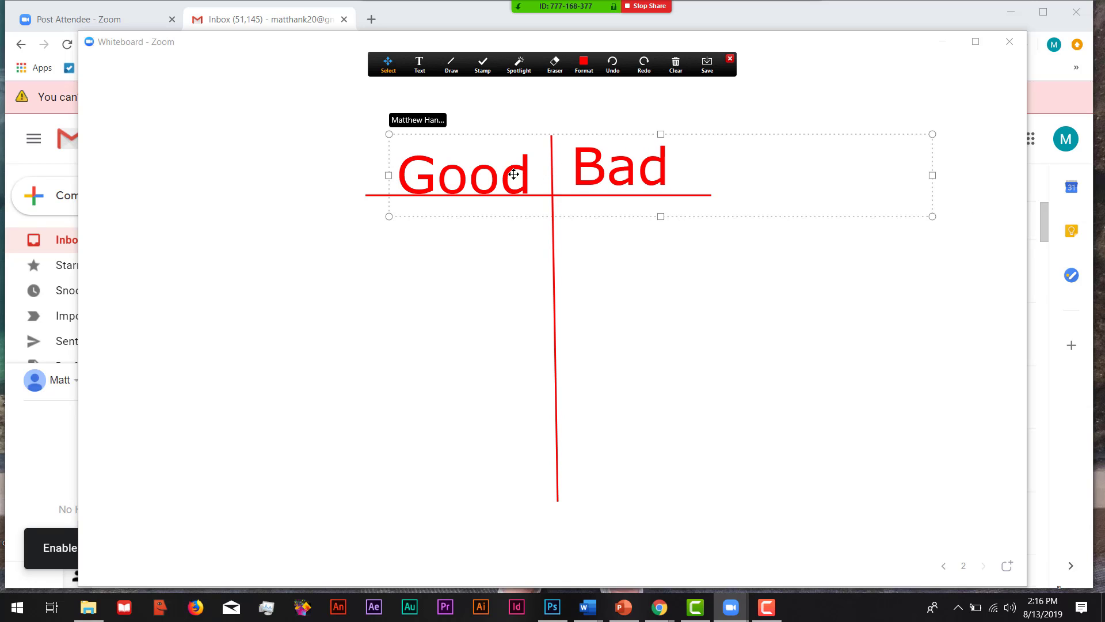
drag(477, 173, 469, 166)
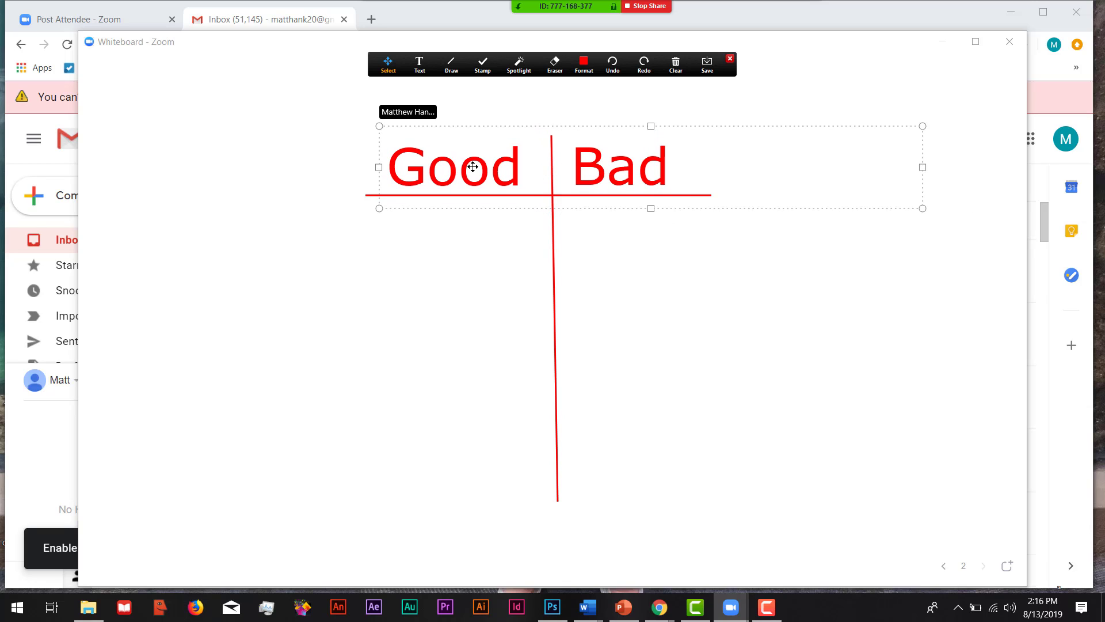
click(453, 302)
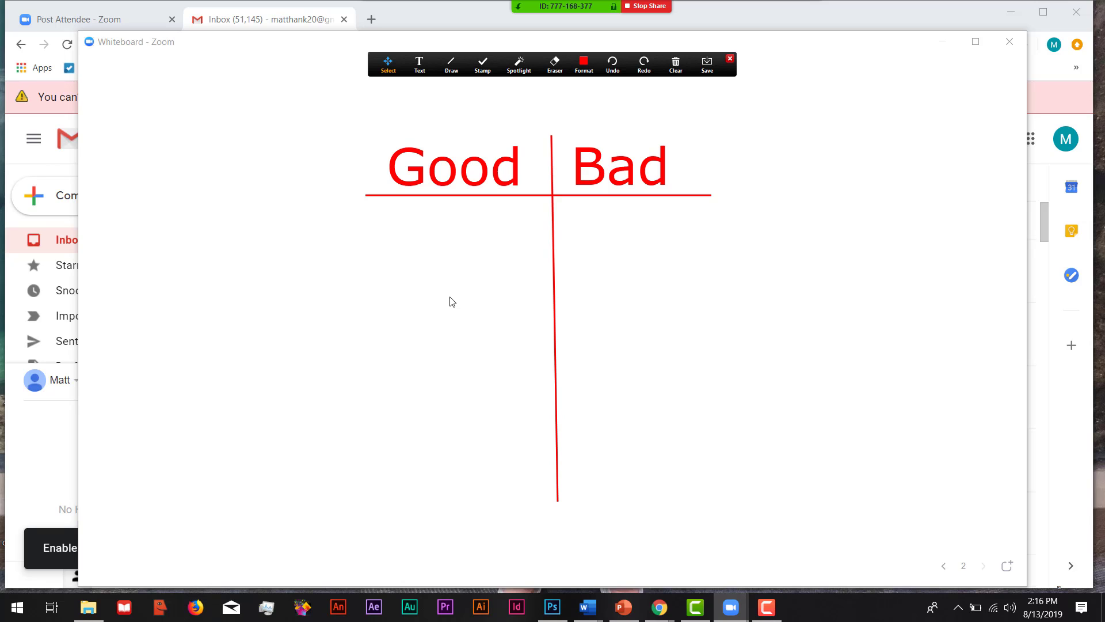
Review pages 1 and 2, save the whiteboard, and stop sharing it
click(945, 568)
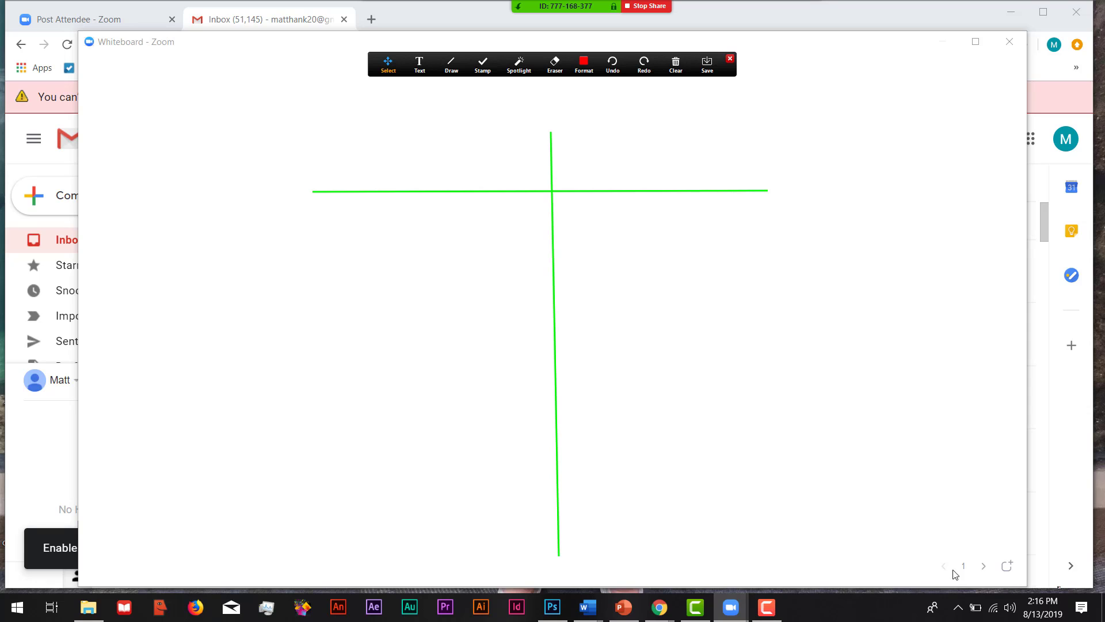
click(984, 567)
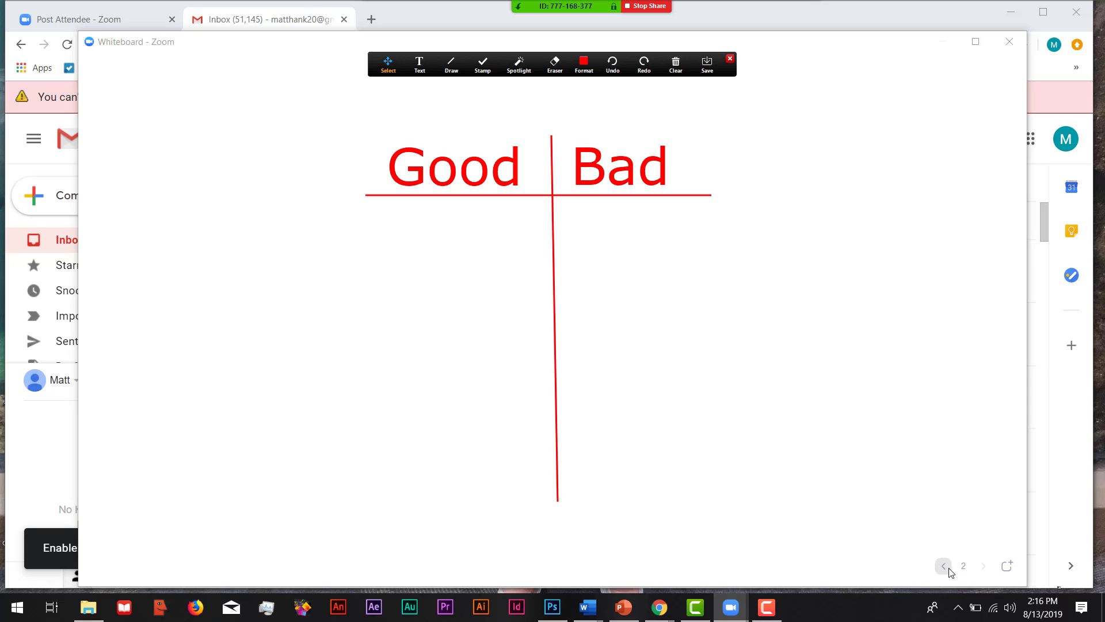
click(707, 69)
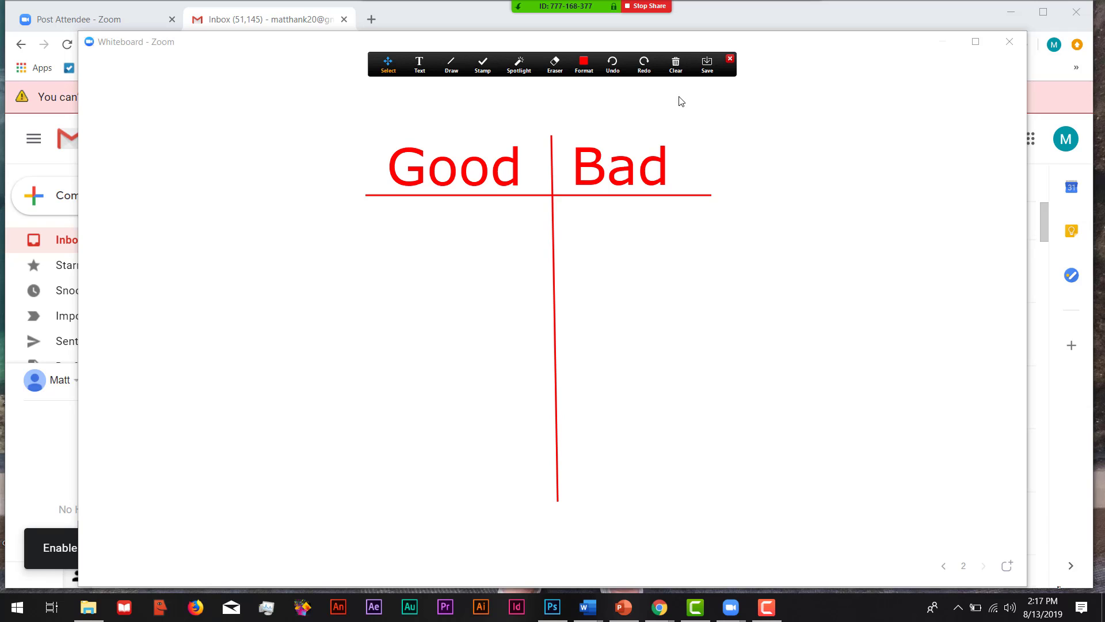
click(638, 8)
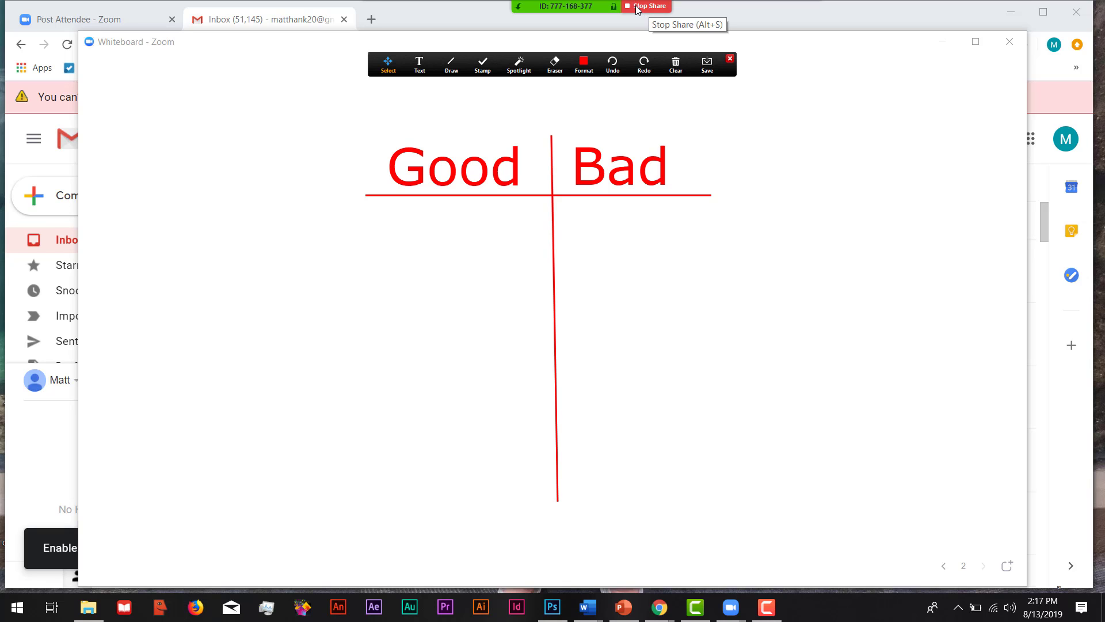